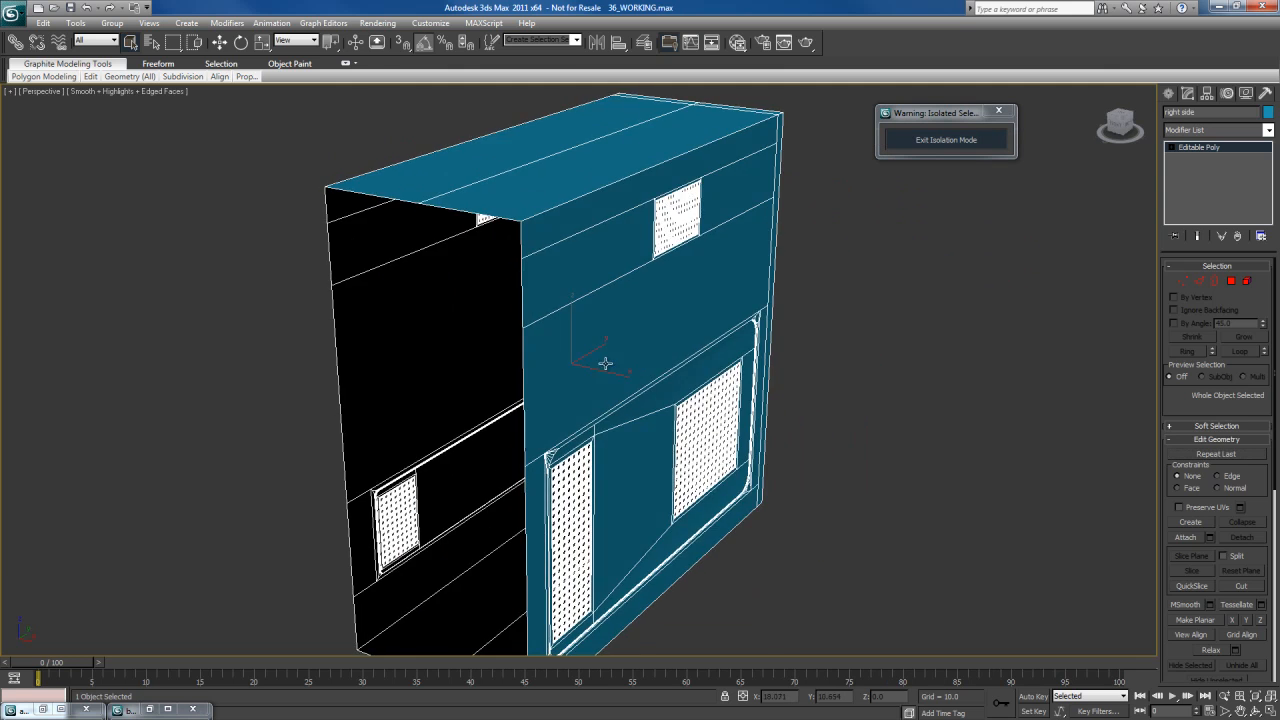
Select the open border edges at the open end of the isolated case shell, including its middle seam
alt+middle_drag(746, 362, 740, 349)
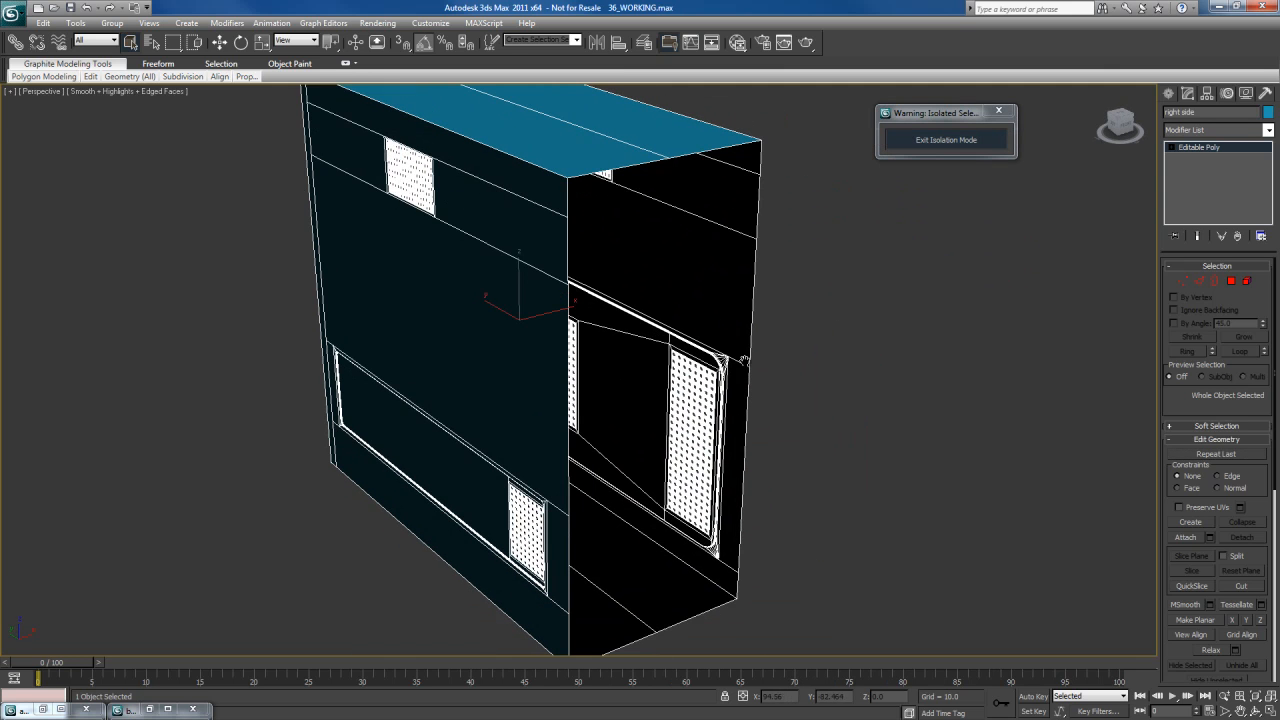
key(3)
click(754, 276)
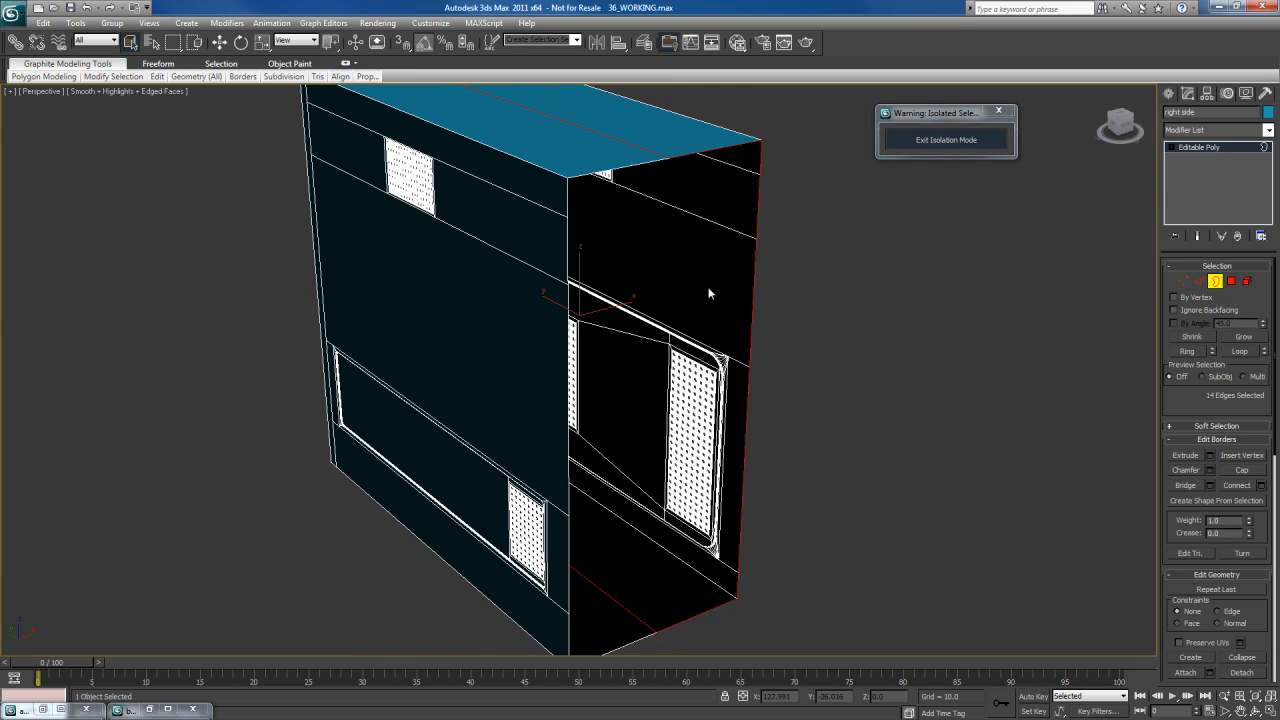
alt+middle_drag(709, 293, 688, 300)
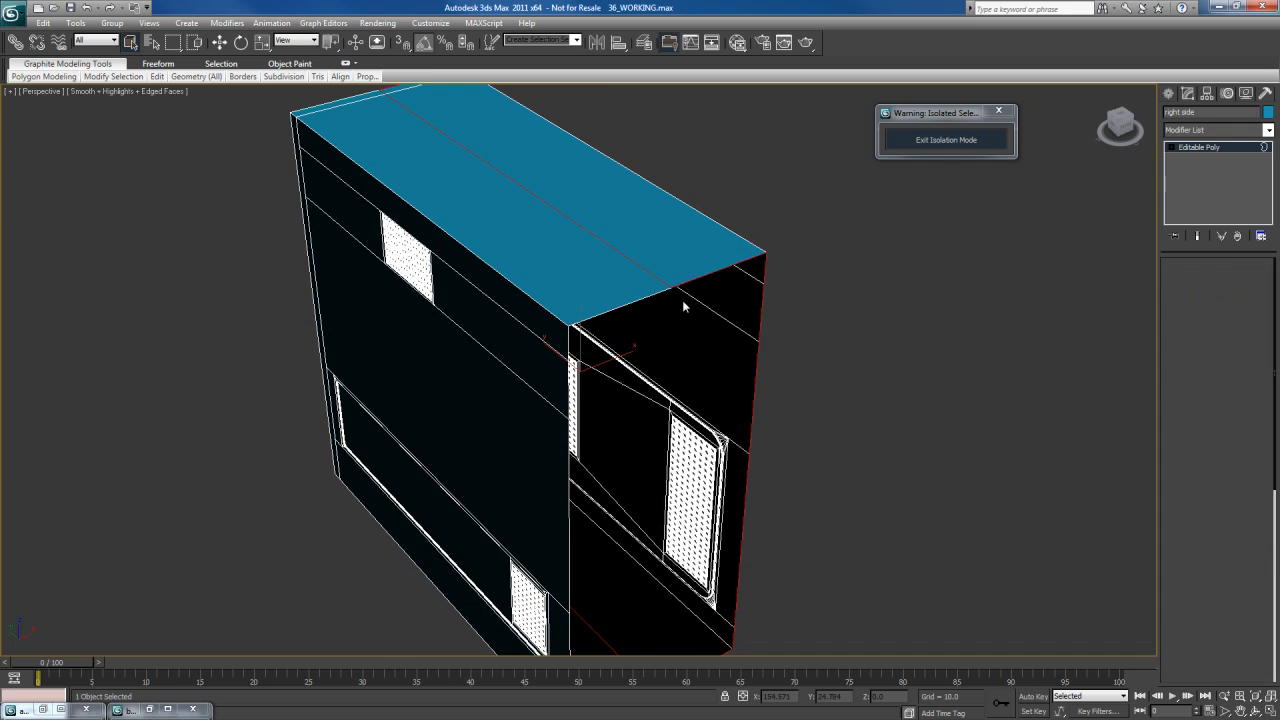
Try to move the middle seam vertex on the opening's top edge, and undo the move
key(1)
click(673, 284)
key(w)
drag(682, 276, 660, 285)
key(ctrl+z)
Select all the vertices at the ends of the middle seam on the shell's upper and lower faces, working in wireframe display
alt+middle_drag(692, 343, 620, 336)
key(1)
key(F3)
key(3)
key(1)
drag(578, 174, 629, 242)
ctrl+drag(569, 303, 596, 342)
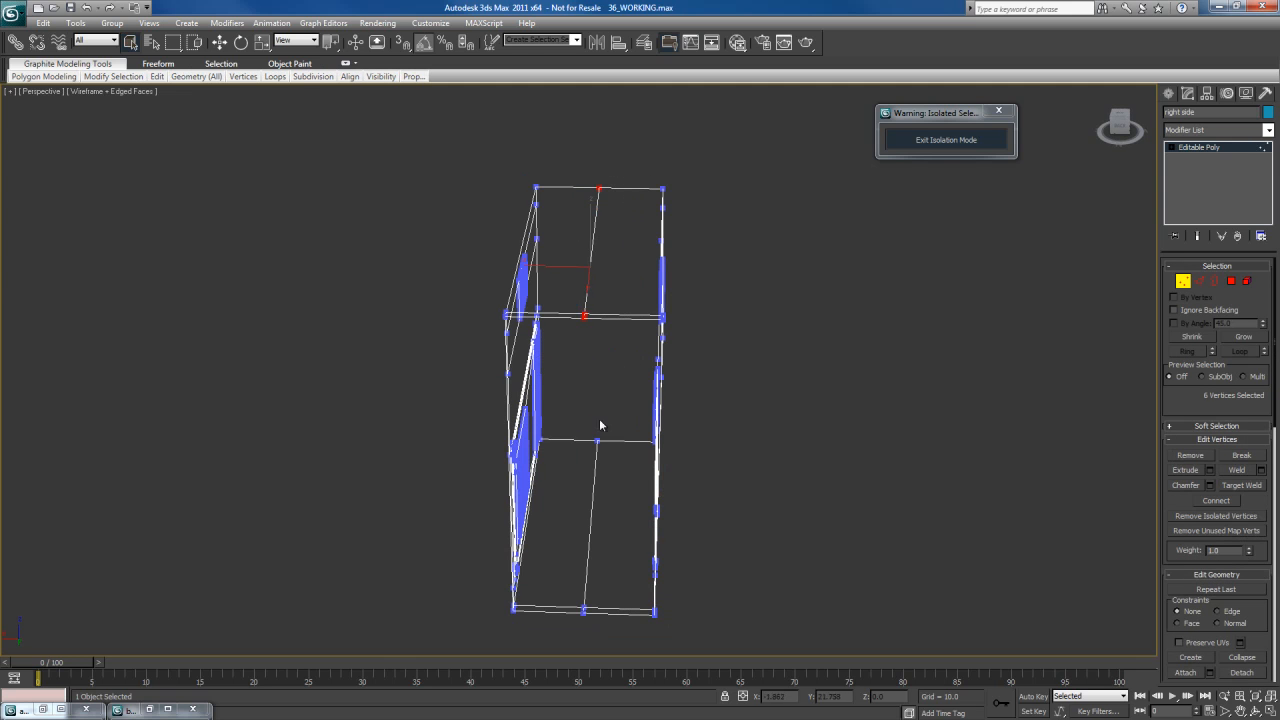
middle_drag(604, 438, 598, 349)
ctrl+drag(576, 345, 606, 402)
ctrl+drag(564, 498, 586, 551)
Weld the selected seam vertices with a threshold of 0.1
right_click(582, 425)
click(462, 504)
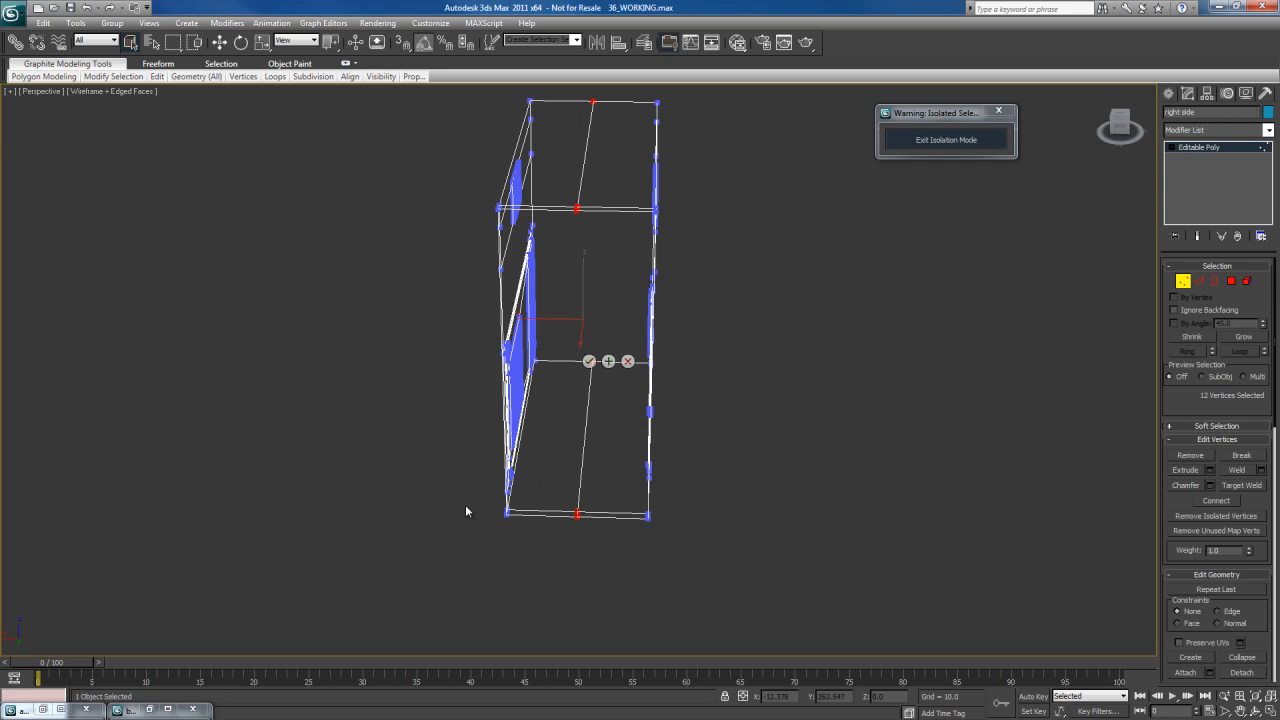
drag(610, 313, 803, 310)
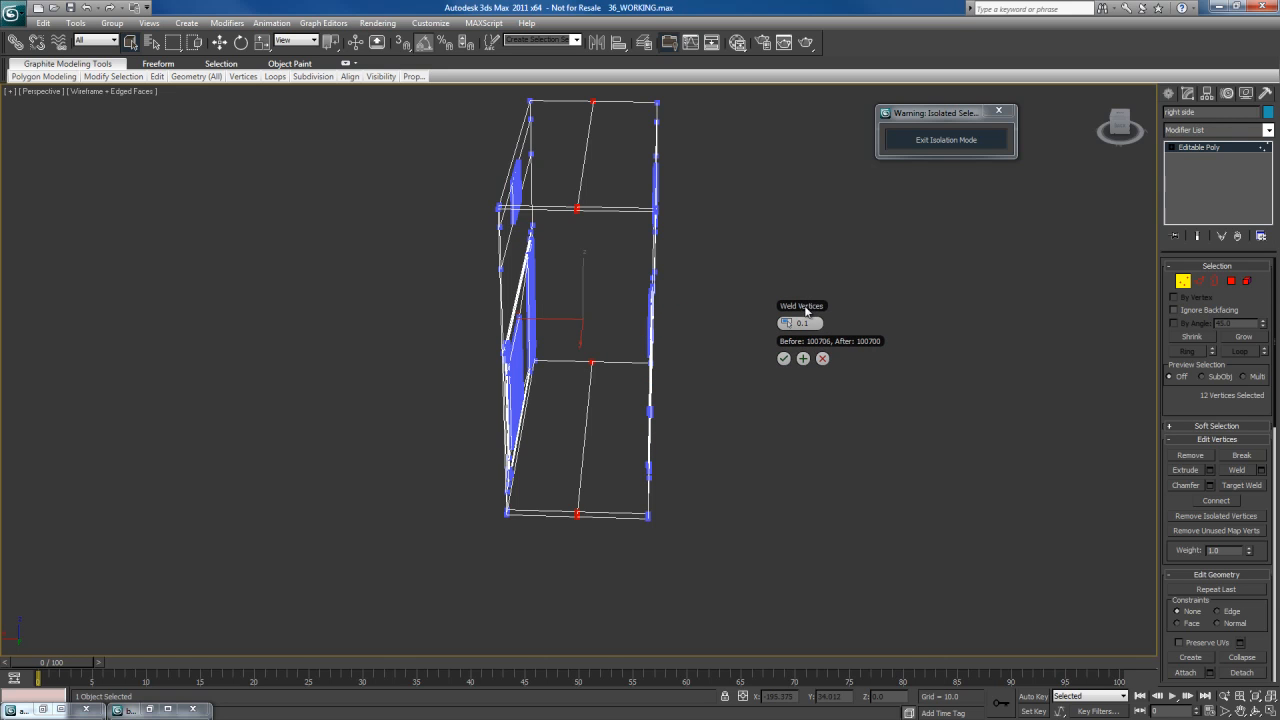
click(783, 358)
Cap the open end of the case shell in shaded display and exit isolation mode
mouse_move(708, 303)
middle_down()
mouse_move(726, 372)
mouse_move(623, 366)
mouse_move(725, 384)
middle_up()
key(3)
key(F3)
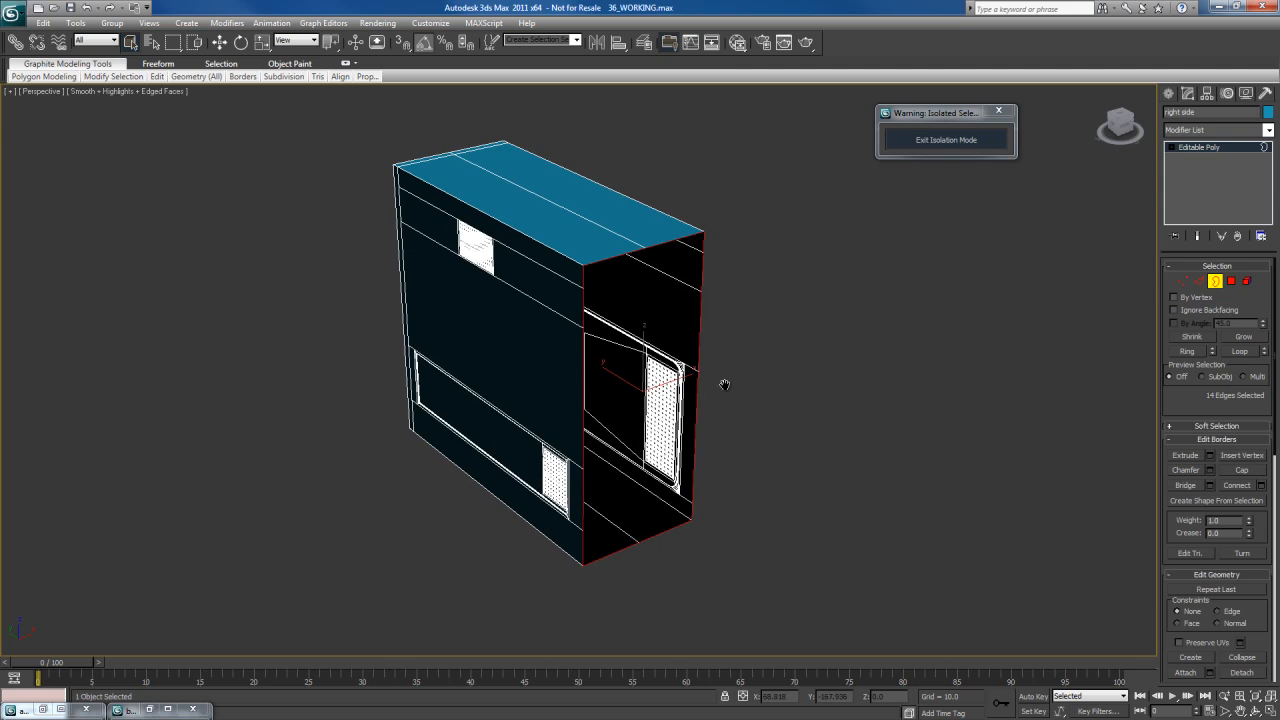
scroll(697, 367, up, 3)
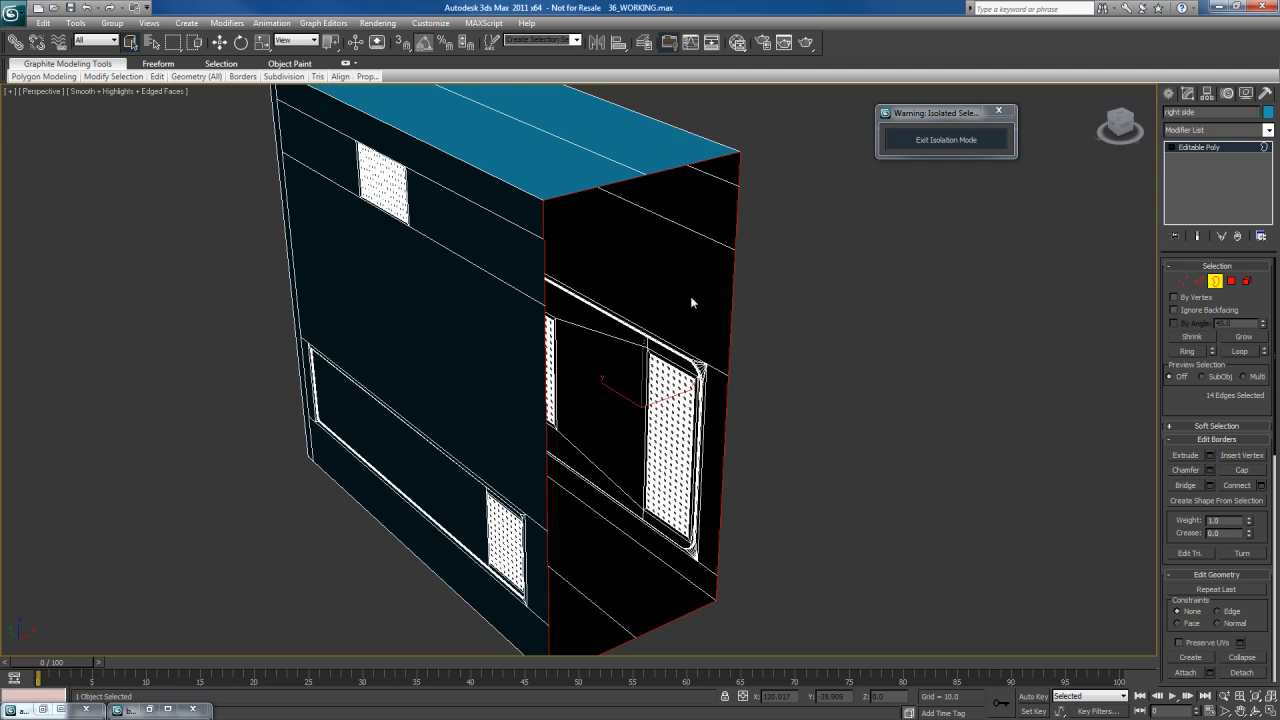
right_click(694, 267)
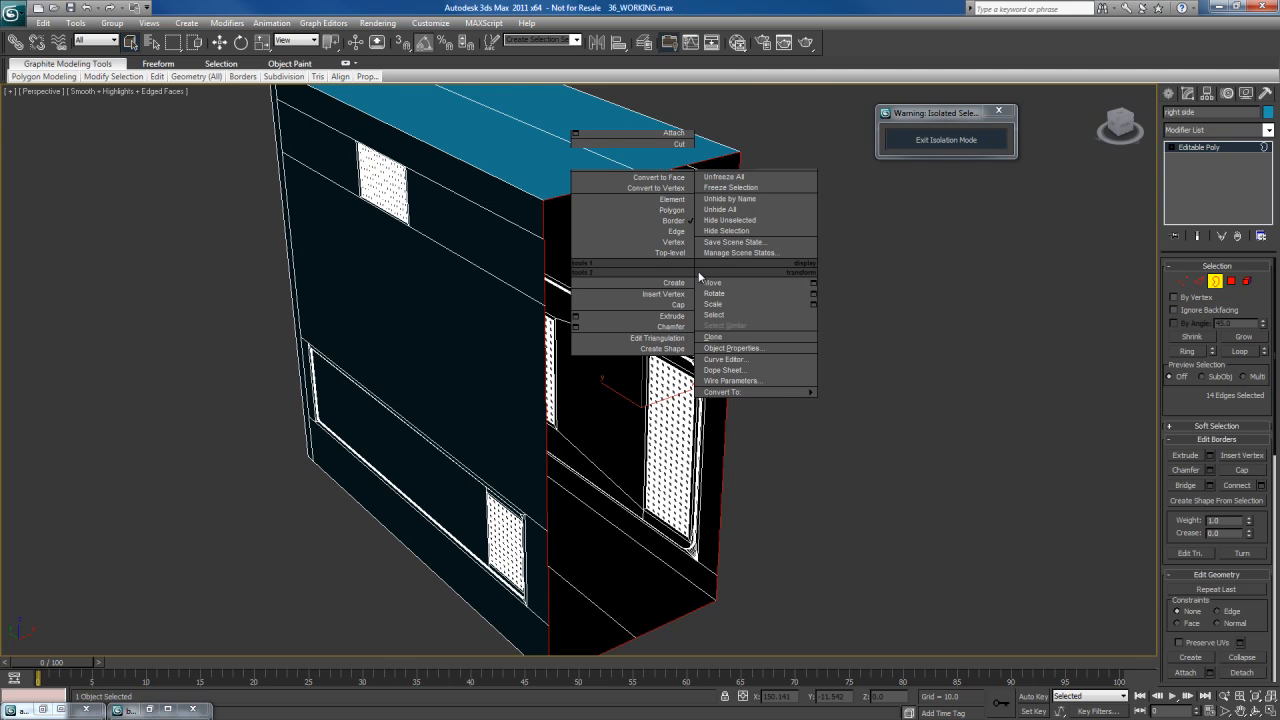
click(649, 306)
middle_drag(734, 420, 727, 393)
click(946, 140)
Look over the complete computer case from outside with nothing selected
middle_drag(640, 390, 737, 481)
scroll(712, 453, up, 4)
middle_drag(805, 513, 791, 463)
scroll(700, 423, down, 3)
key(w)
key(ctrl+z)
key(q)
scroll(750, 450, down, 3)
middle_drag(643, 454, 589, 366)
click(821, 394)
key(r)
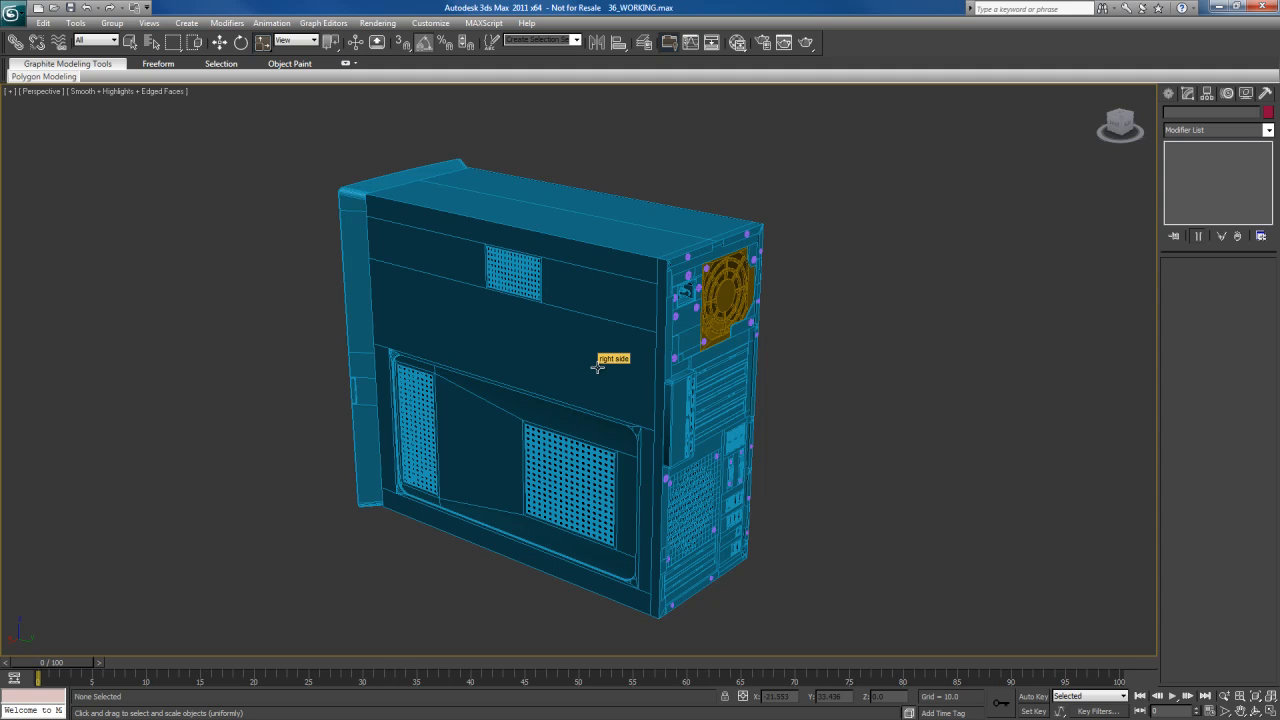
Select the front panel and examine its drive bays, audio jacks and USB ports up close
mouse_move(597, 366)
alt+middle_down()
mouse_move(594, 349)
mouse_move(614, 343)
mouse_move(585, 349)
alt+middle_up()
click(486, 337)
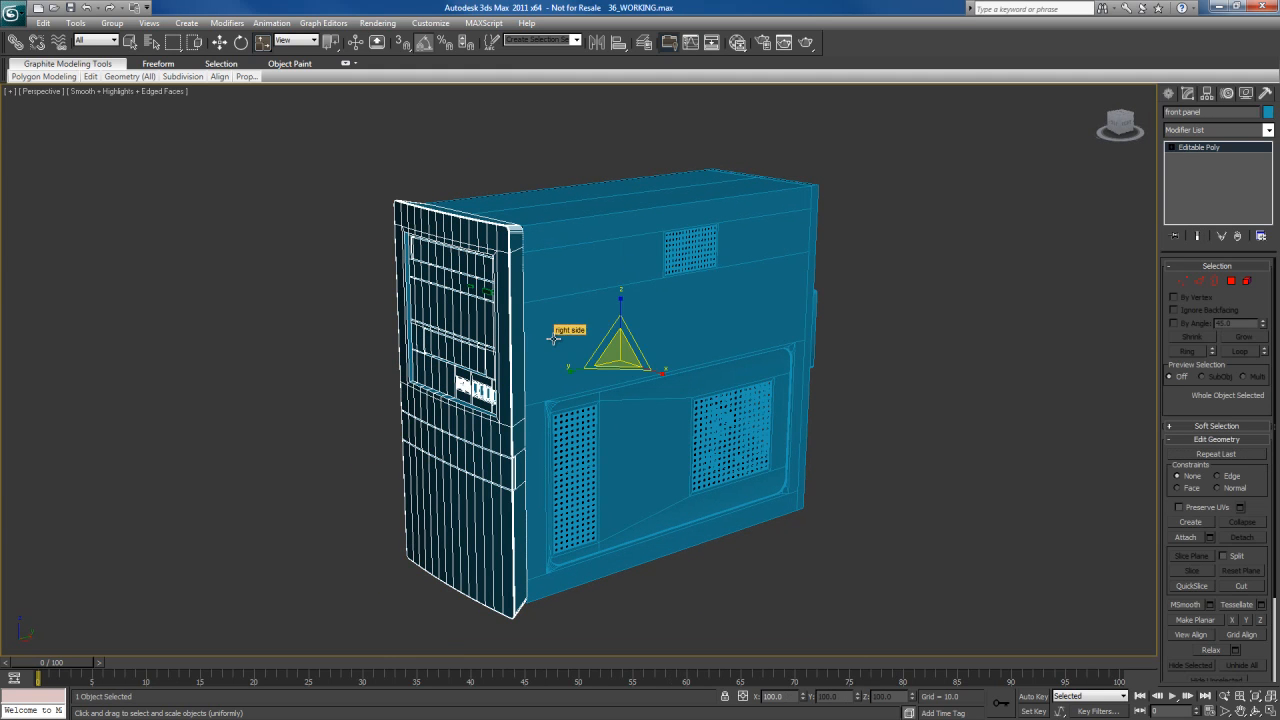
key(q)
alt+middle_drag(536, 361, 506, 357)
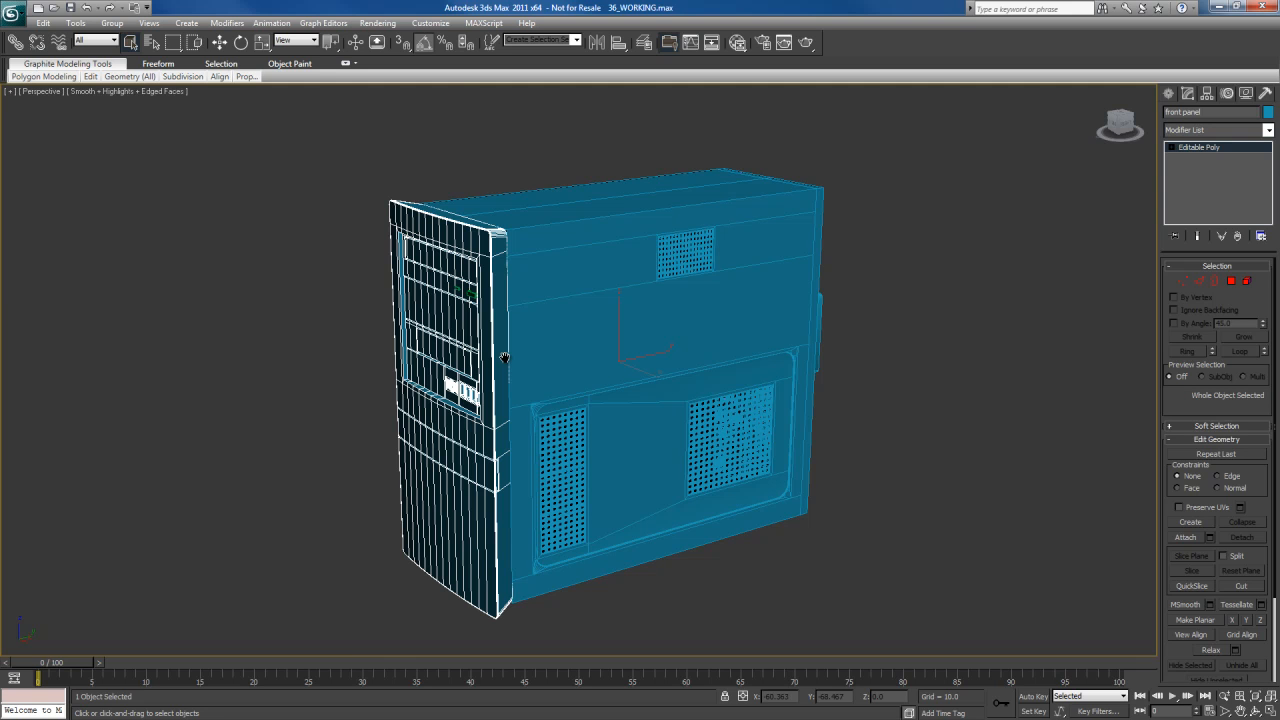
alt+middle_drag(552, 372, 680, 376)
scroll(690, 378, up, 6)
scroll(694, 379, up, 5)
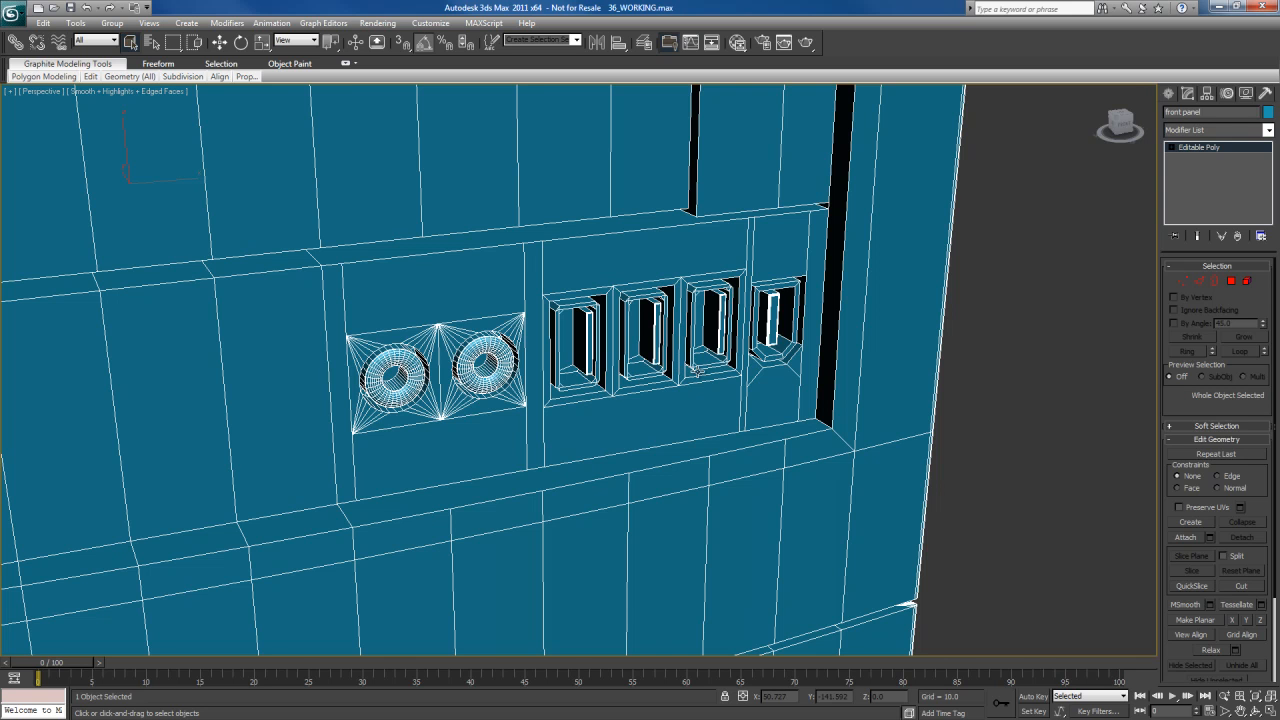
alt+middle_drag(747, 387, 691, 406)
scroll(674, 386, down, 4)
scroll(693, 329, down, 3)
alt+middle_drag(693, 329, 577, 330)
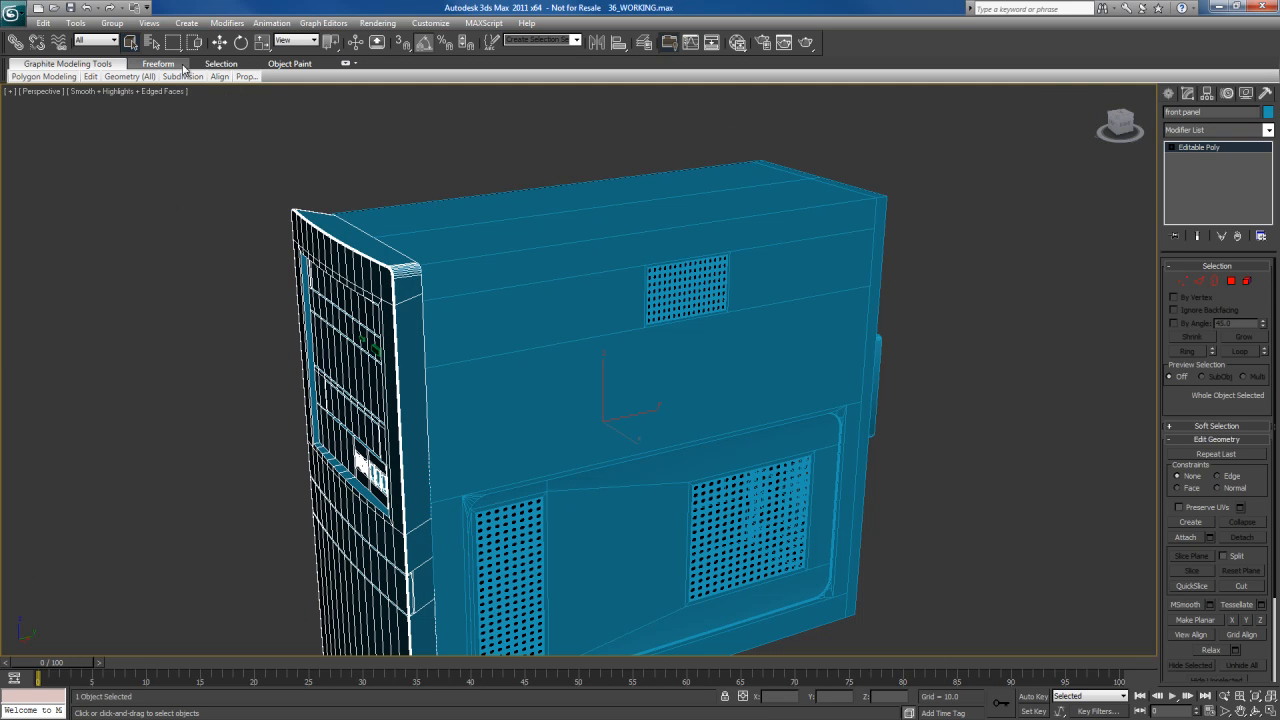
Examine the perforated vents of the right side panel, both the lower recessed grilles and the small upper one
mouse_move(185, 78)
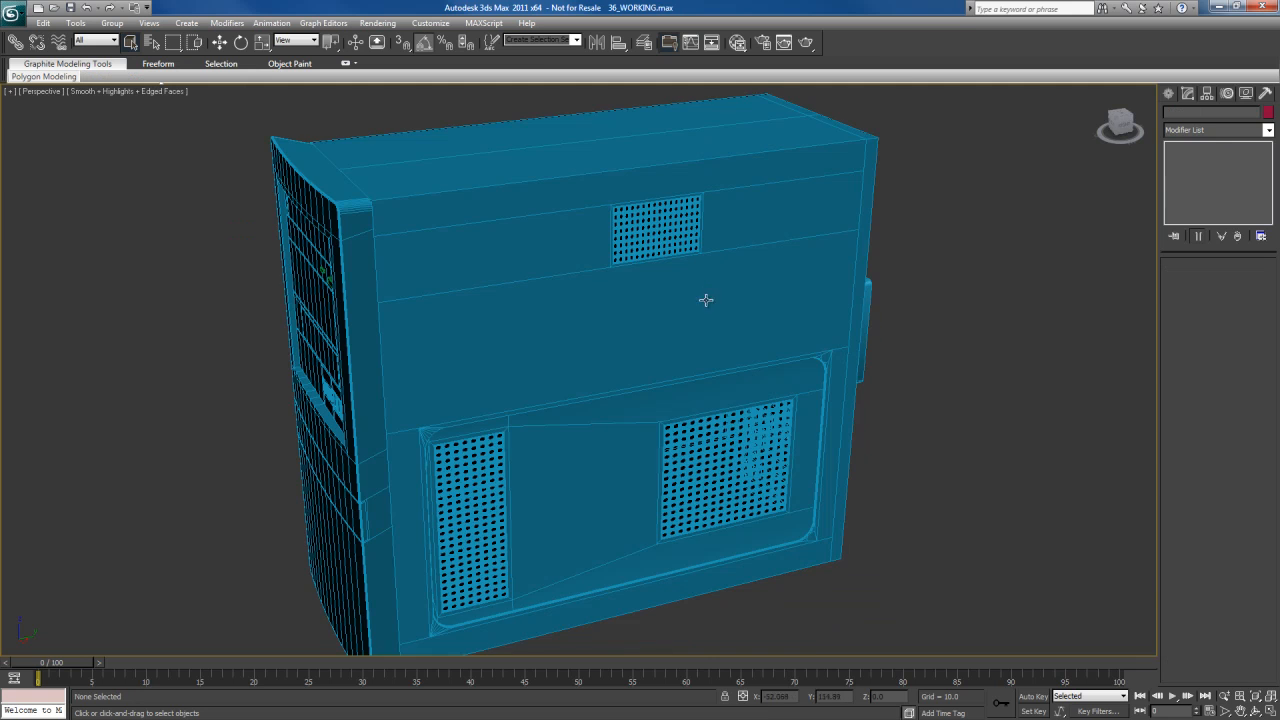
alt+middle_drag(704, 299, 654, 277)
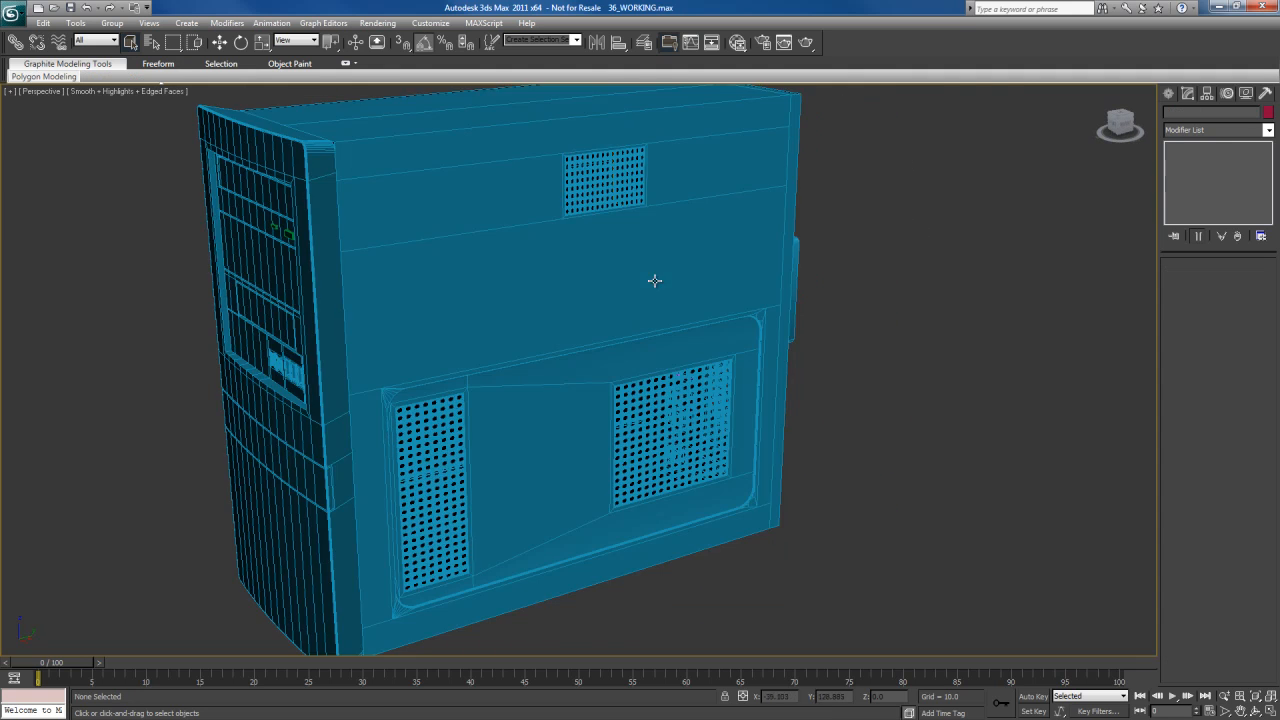
scroll(700, 260, up, 3)
scroll(677, 246, up, 2)
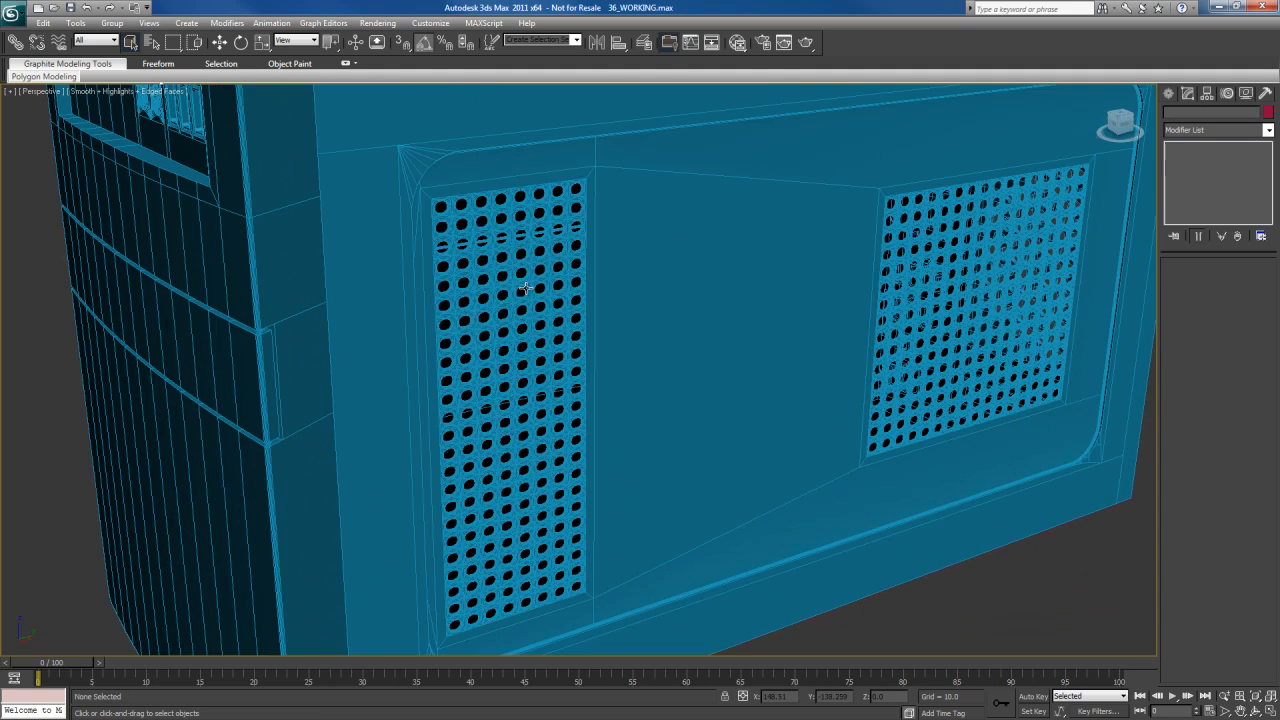
alt+middle_drag(623, 312, 616, 303)
middle_drag(877, 295, 768, 284)
alt+middle_drag(577, 209, 622, 225)
scroll(620, 222, down, 2)
middle_drag(609, 163, 620, 266)
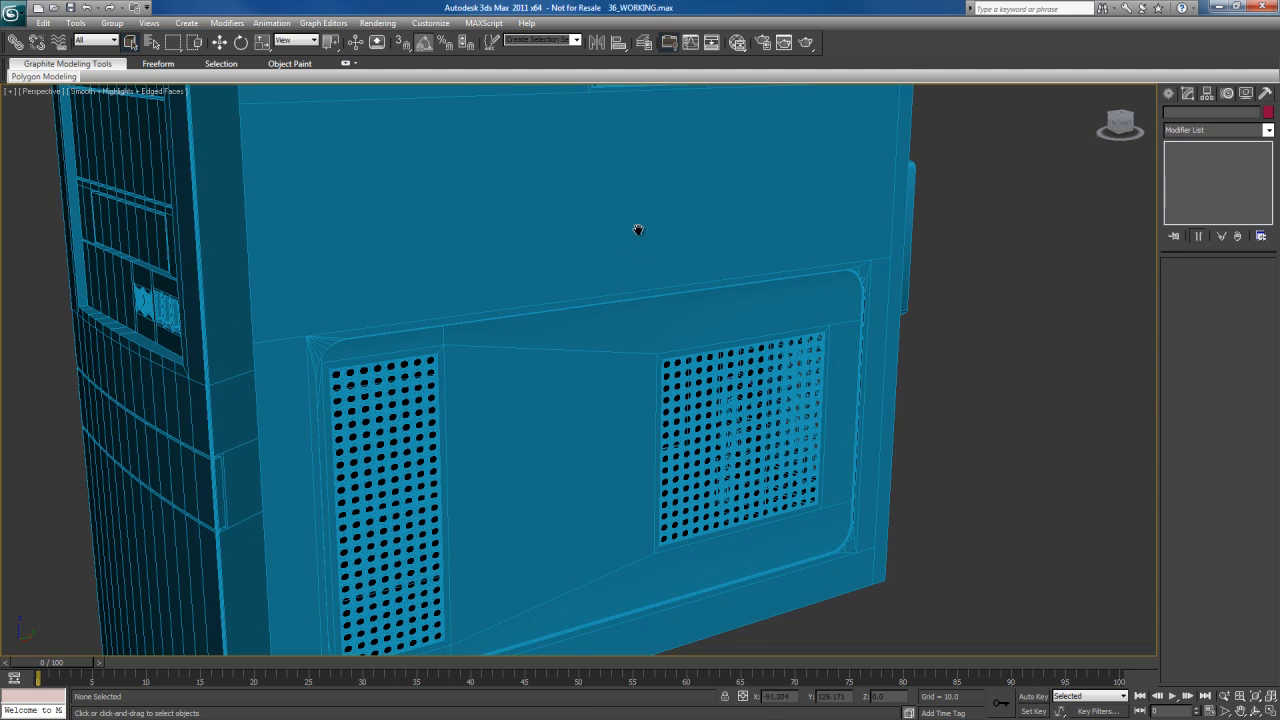
middle_drag(638, 229, 633, 319)
middle_drag(696, 132, 649, 345)
middle_drag(857, 398, 717, 358)
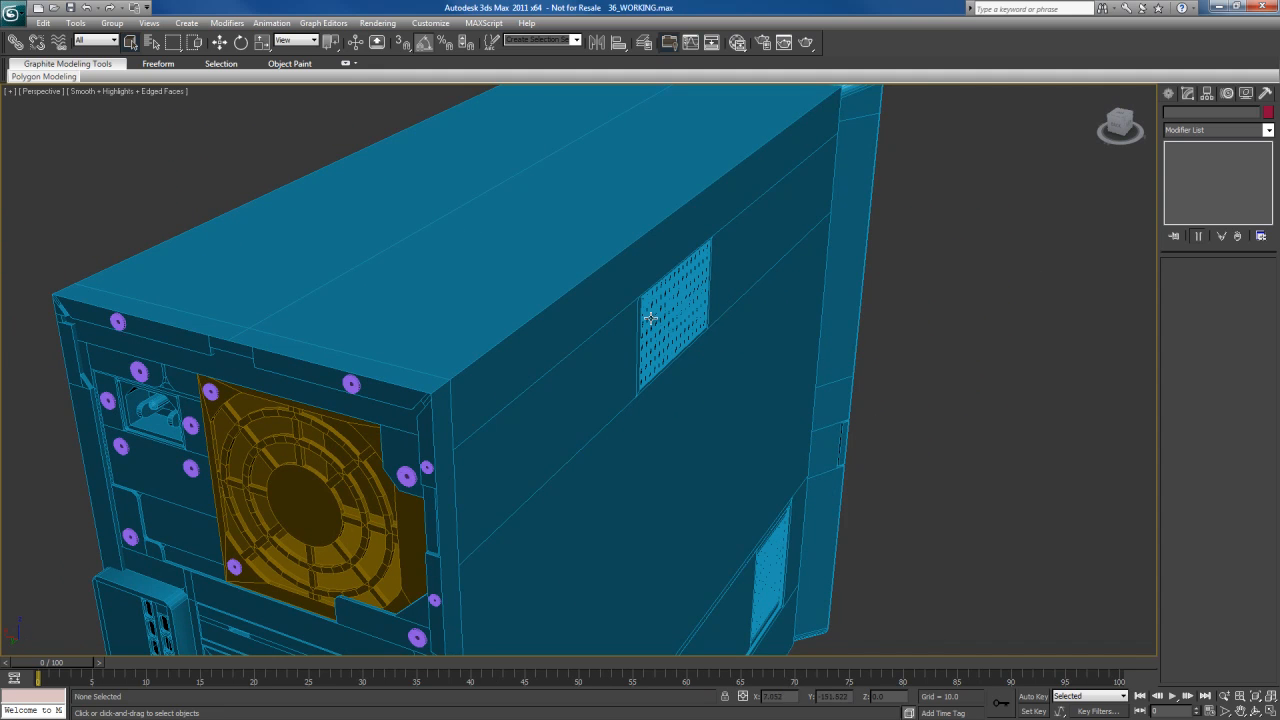
scroll(736, 365, up, 2)
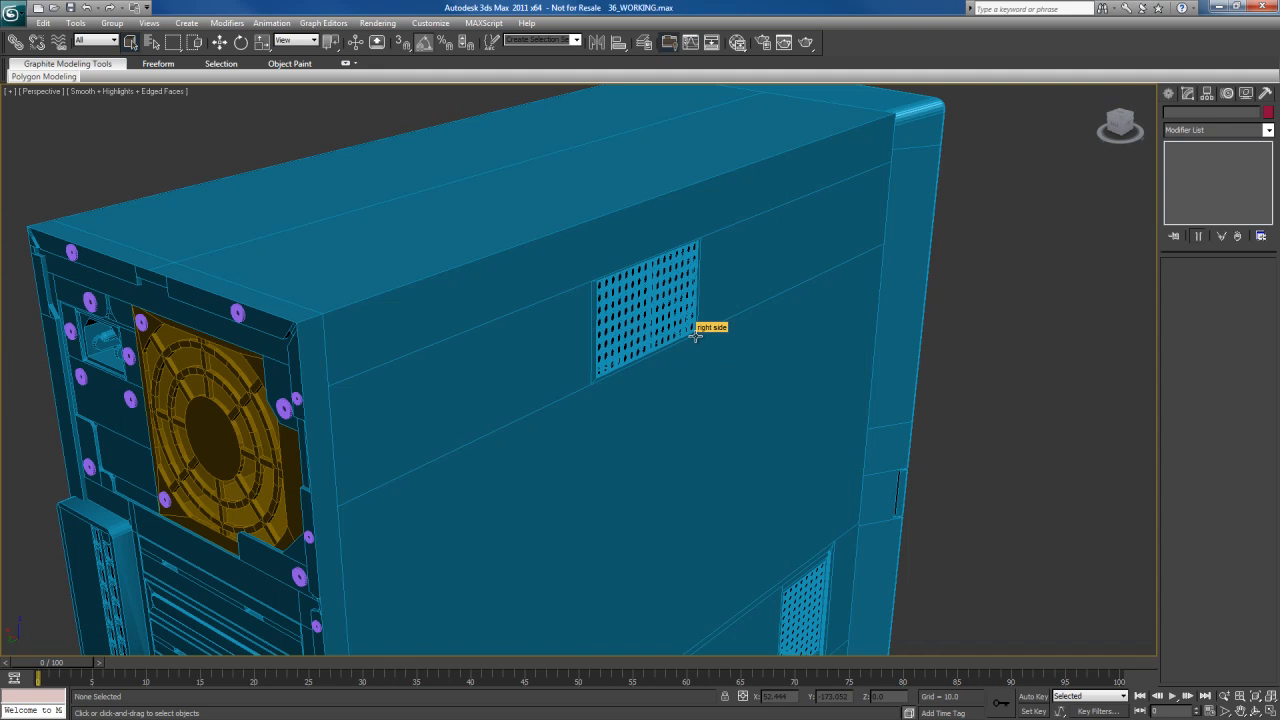
middle_drag(724, 381, 692, 351)
scroll(720, 317, down, 4)
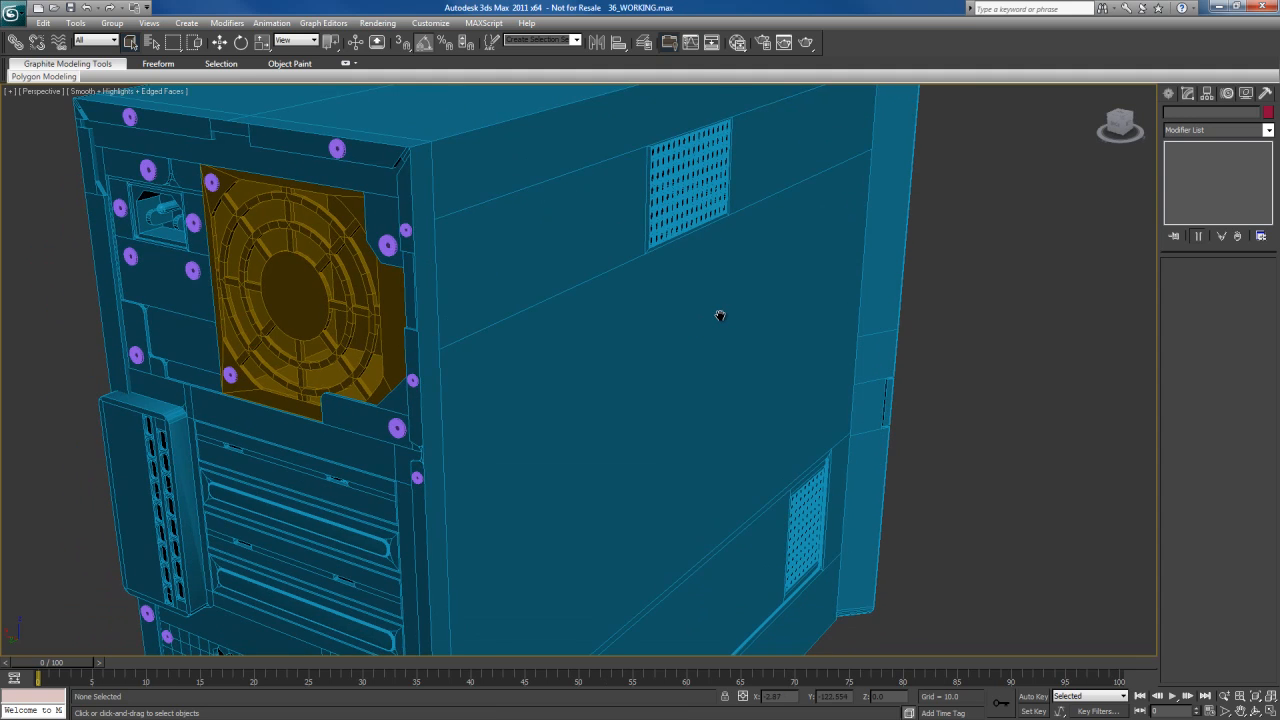
Examine the upper rear of the case, including the fan grille, power socket and screws
alt+middle_drag(706, 274, 675, 333)
scroll(705, 346, up, 2)
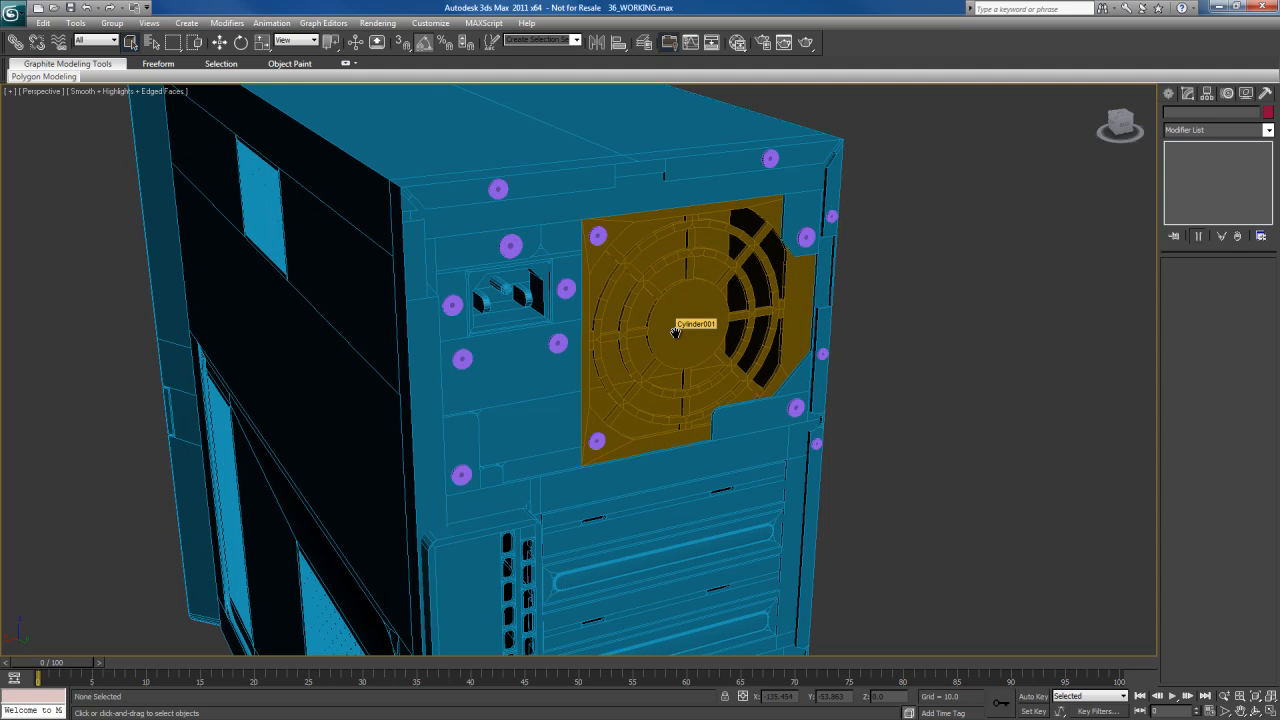
middle_drag(675, 333, 704, 368)
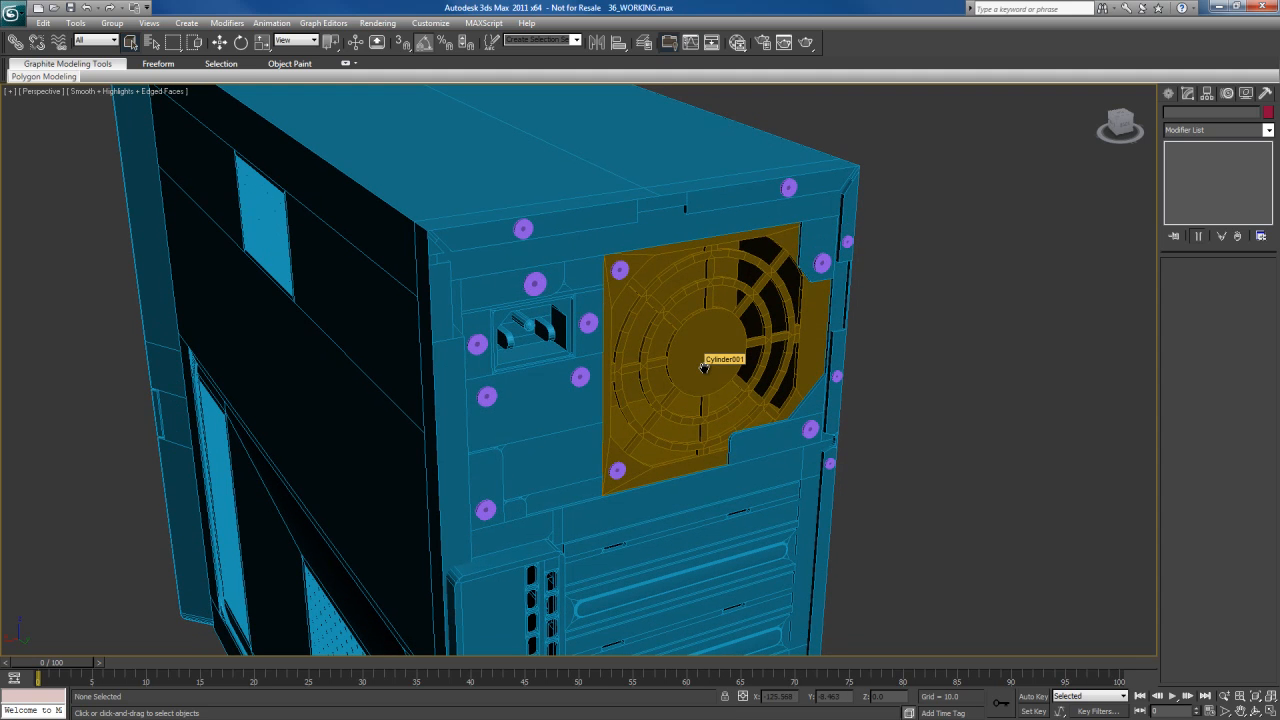
scroll(667, 386, down, 4)
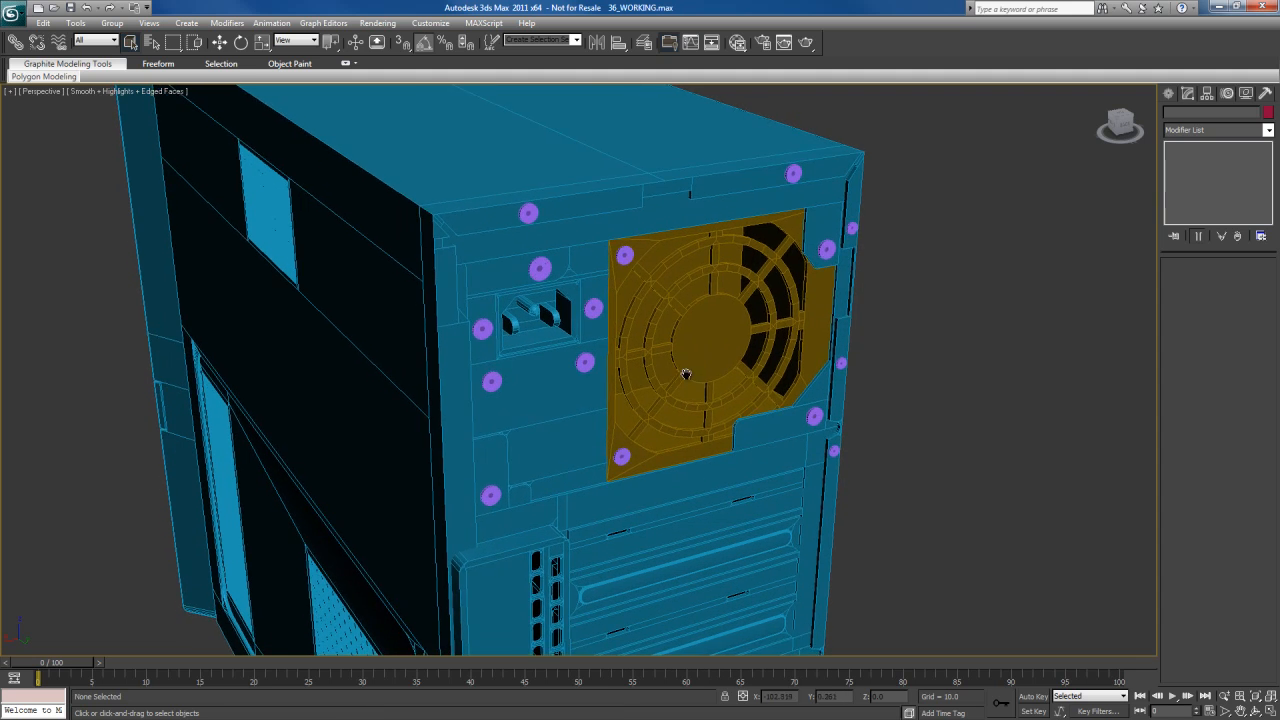
scroll(661, 386, up, 5)
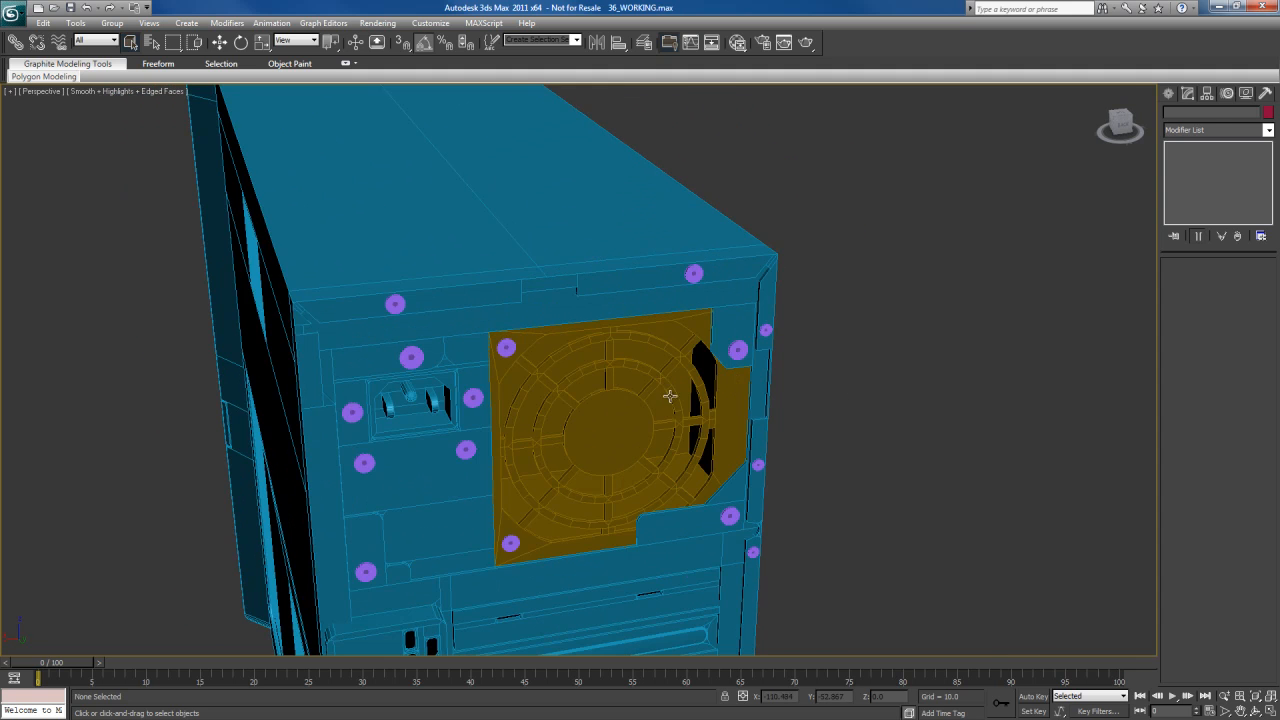
middle_drag(632, 347, 654, 361)
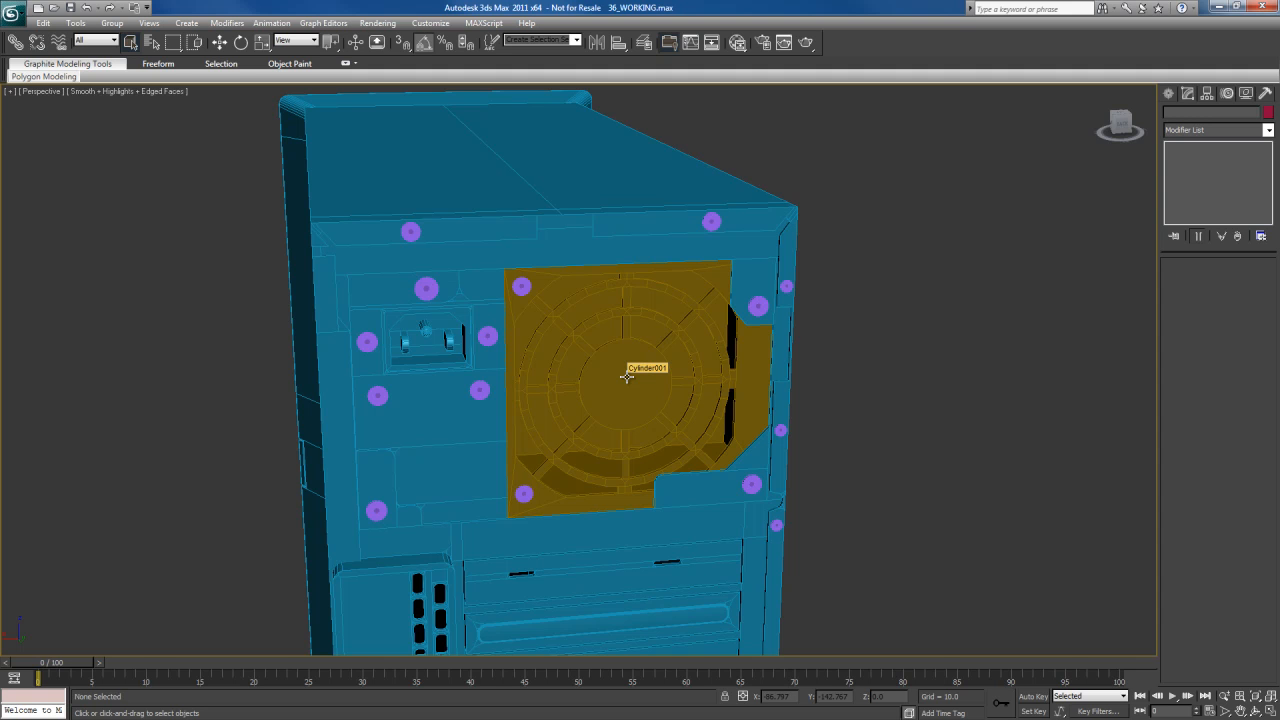
alt+middle_drag(629, 371, 641, 389)
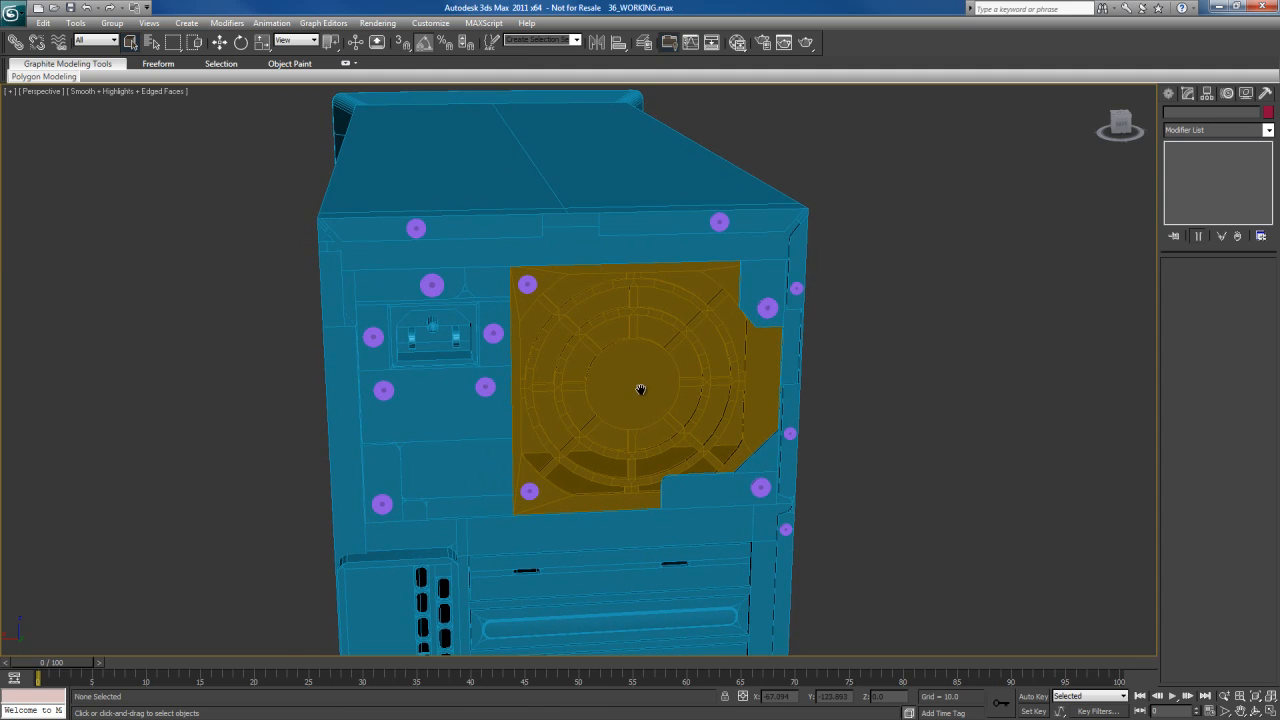
click(659, 235)
Select the rear panel and make a test render of its expansion slot covers and slotted vents
middle_drag(731, 437, 744, 326)
mouse_move(710, 444)
middle_down()
mouse_move(719, 277)
mouse_move(714, 354)
mouse_move(717, 335)
middle_up()
mouse_move(708, 387)
alt+middle_down()
mouse_move(712, 357)
mouse_move(720, 400)
alt+middle_up()
alt+middle_drag(700, 343, 666, 315)
click(686, 368)
mouse_move(677, 461)
middle_down()
mouse_move(677, 317)
mouse_move(675, 450)
middle_up()
scroll(660, 420, up, 4)
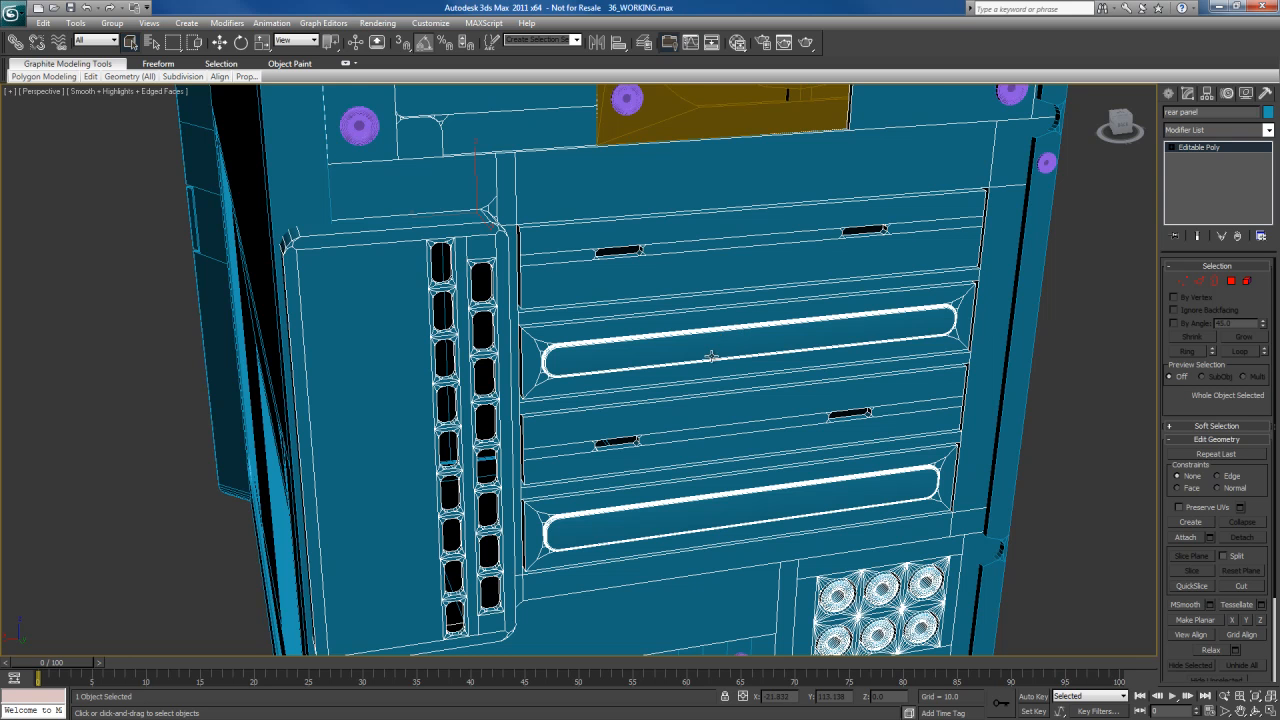
alt+middle_drag(695, 352, 583, 300)
key(shift+q)
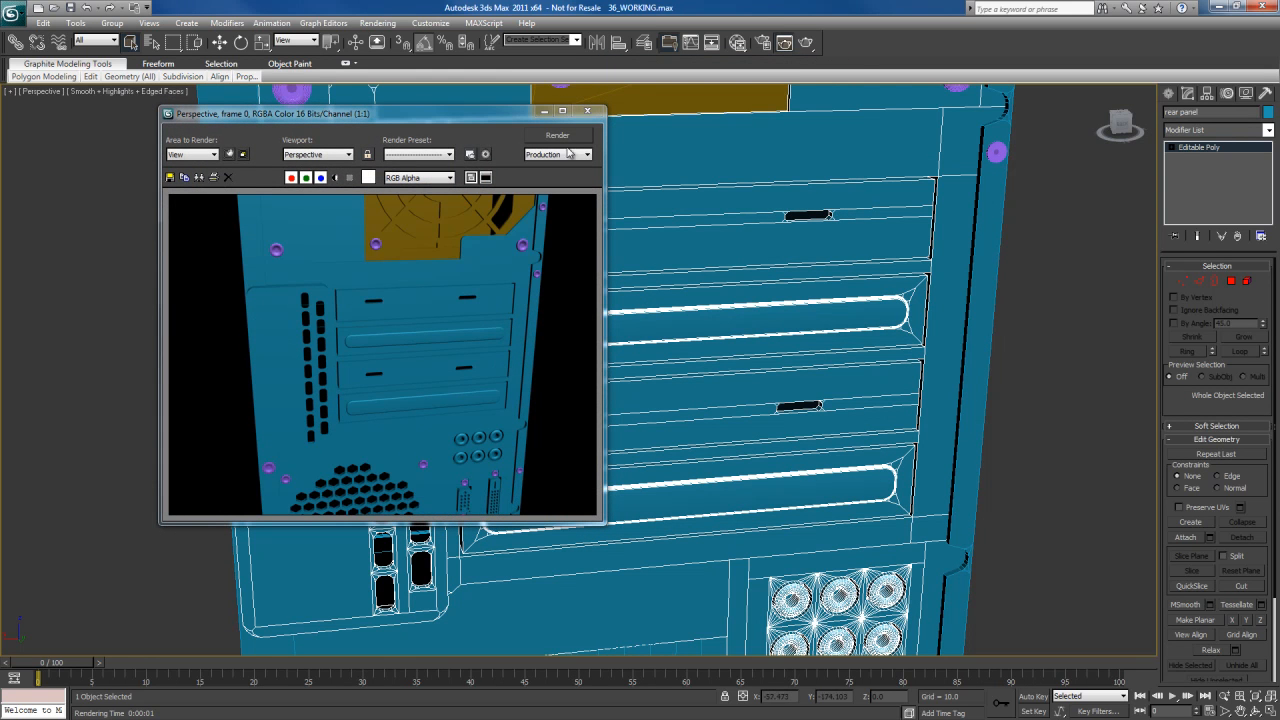
click(589, 115)
Make a test render of the rear panel's power socket and fan grille area
middle_drag(660, 300, 680, 378)
scroll(677, 363, down, 3)
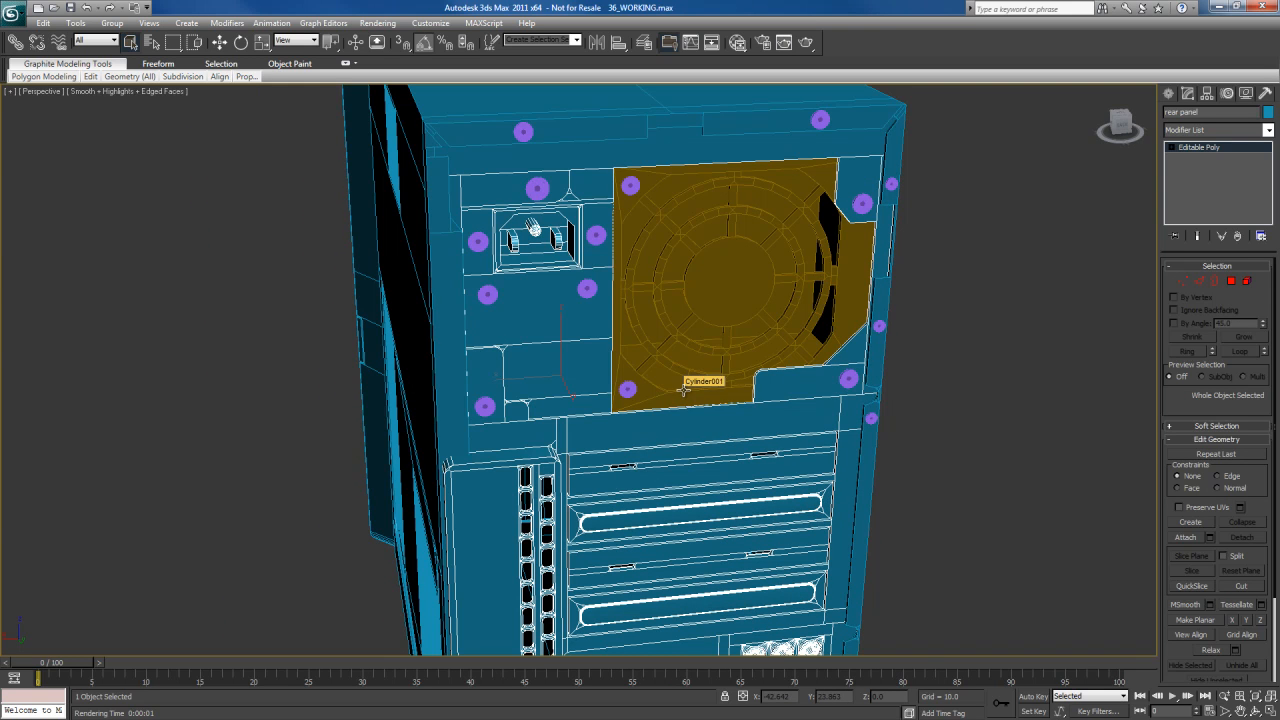
middle_drag(638, 295, 703, 416)
scroll(703, 416, up, 4)
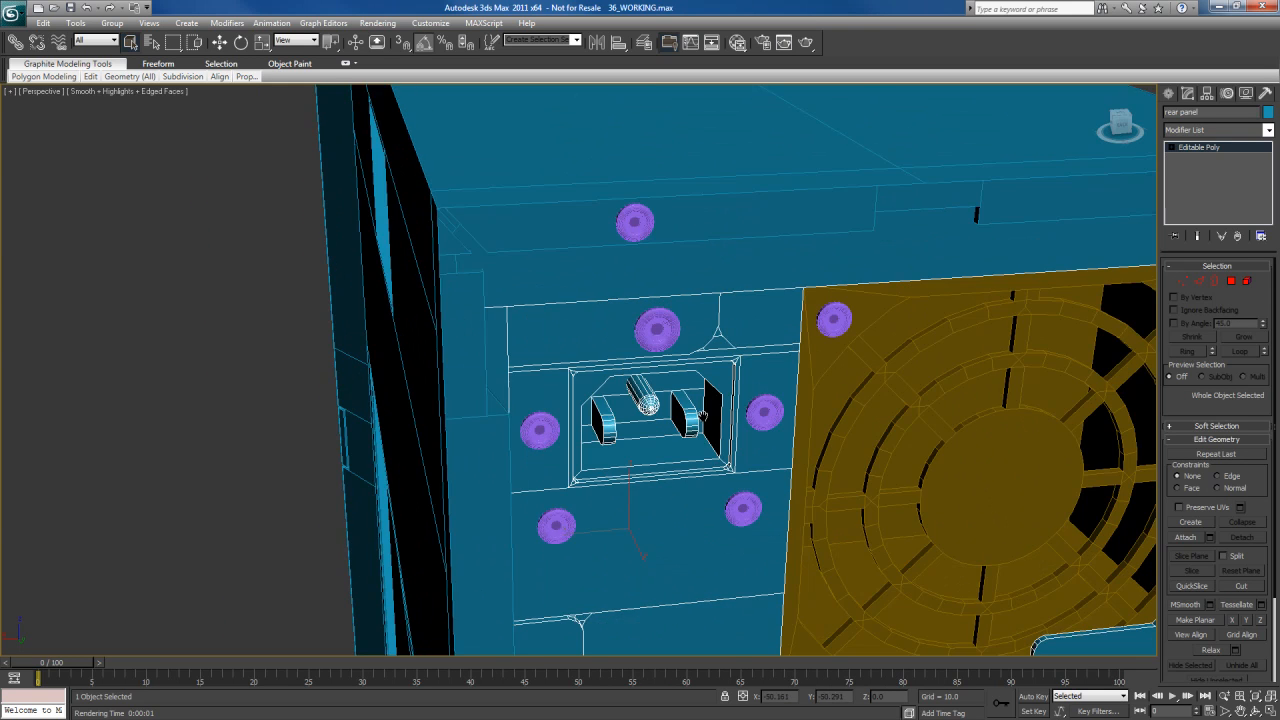
scroll(703, 416, down, 3)
key(shift+q)
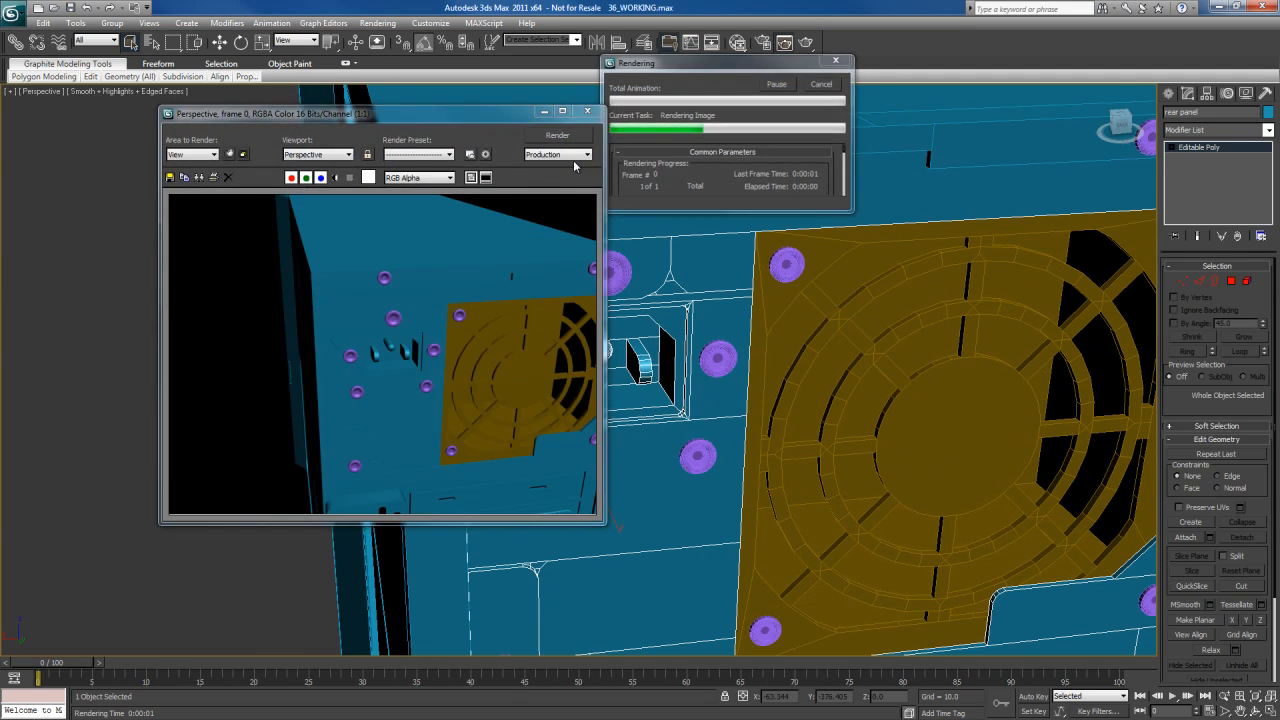
click(588, 112)
Examine the hexagonal vent grille and the connector ports on the lower rear panel
middle_drag(755, 444, 720, 401)
scroll(719, 401, down, 4)
middle_drag(730, 451, 734, 405)
mouse_move(710, 482)
middle_down()
mouse_move(727, 349)
mouse_move(716, 432)
middle_up()
middle_drag(700, 351, 699, 418)
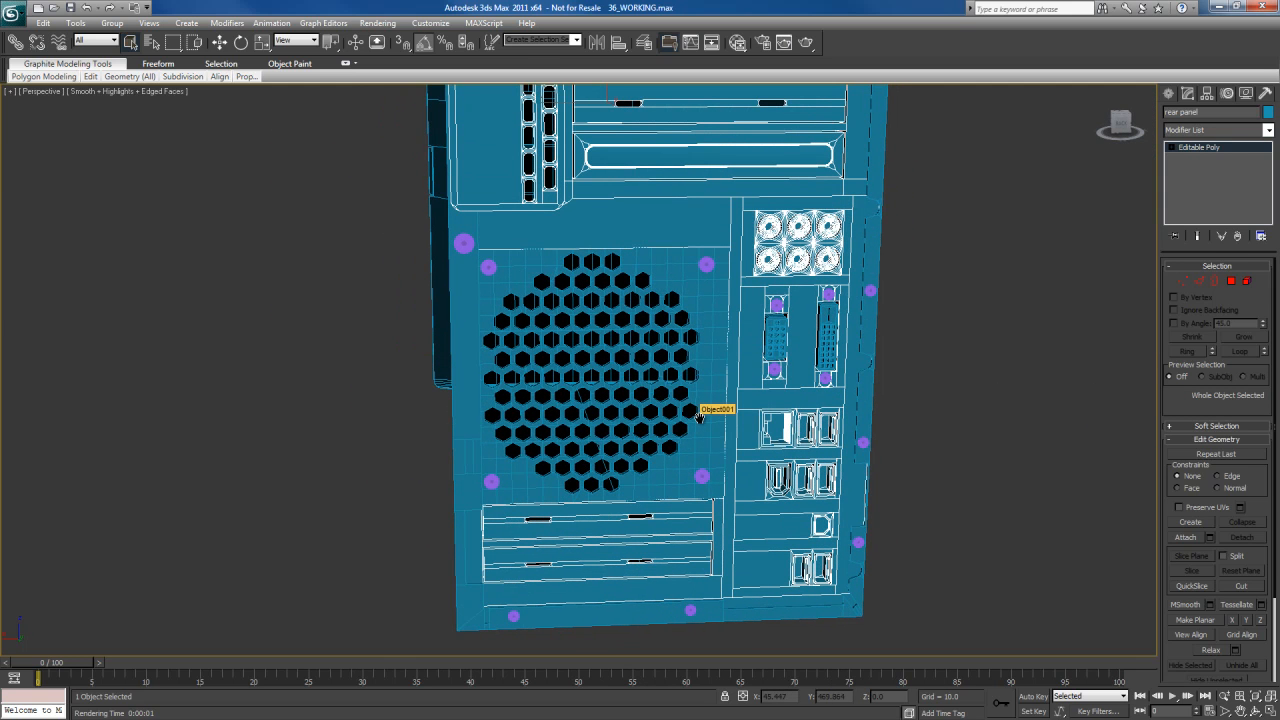
alt+middle_drag(699, 418, 777, 435)
scroll(737, 428, up, 3)
middle_drag(777, 435, 725, 414)
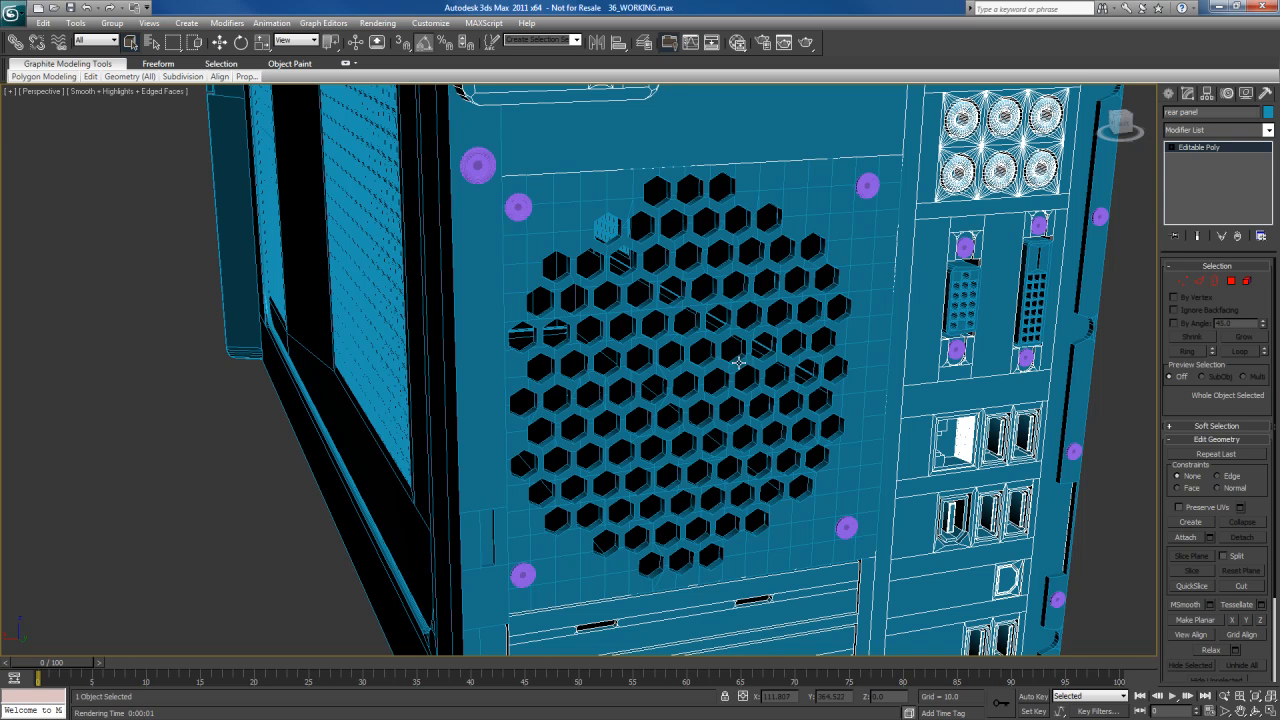
middle_drag(741, 358, 738, 358)
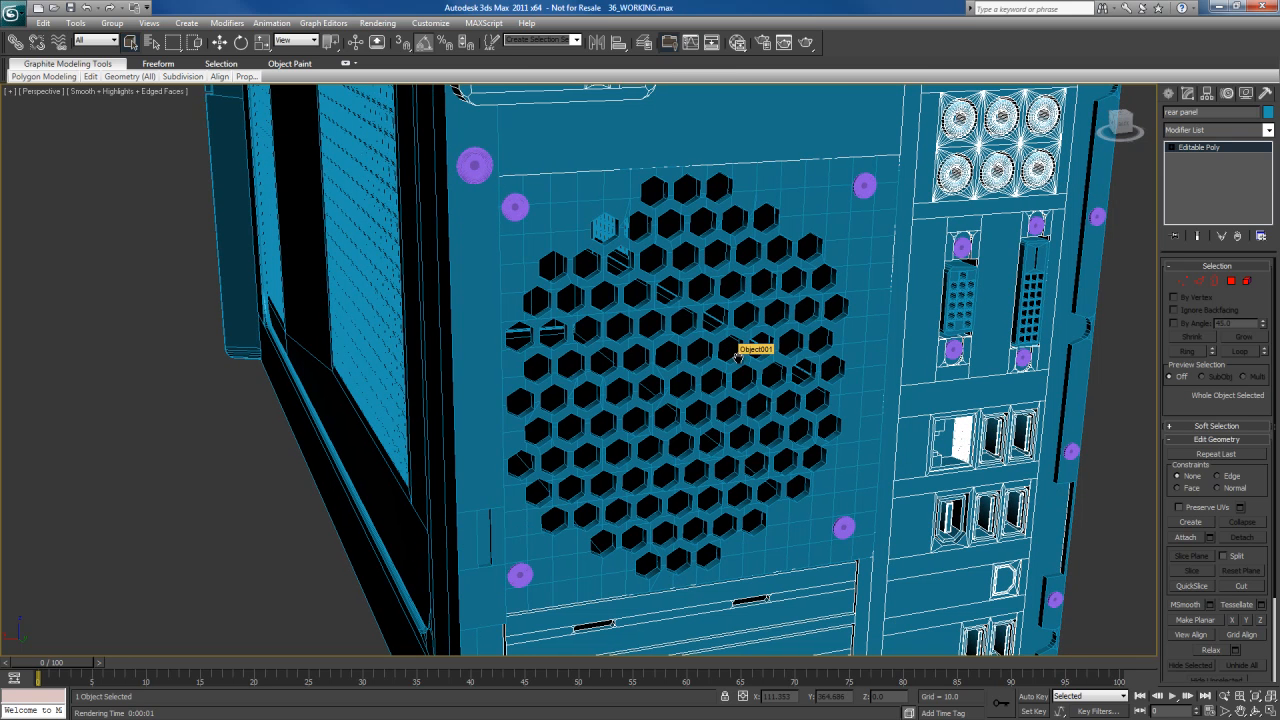
Make a test render of the hexagonal vent grille on the rear panel and look closely at its cells
key(shift+q)
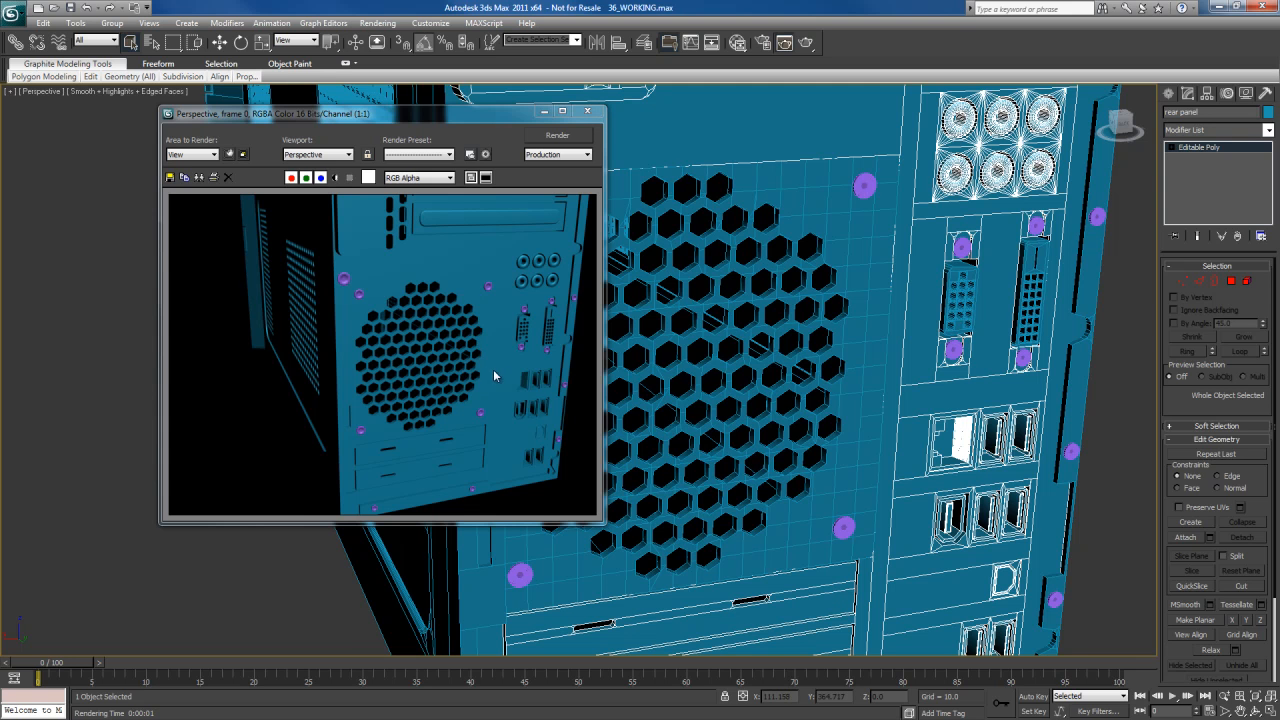
click(587, 111)
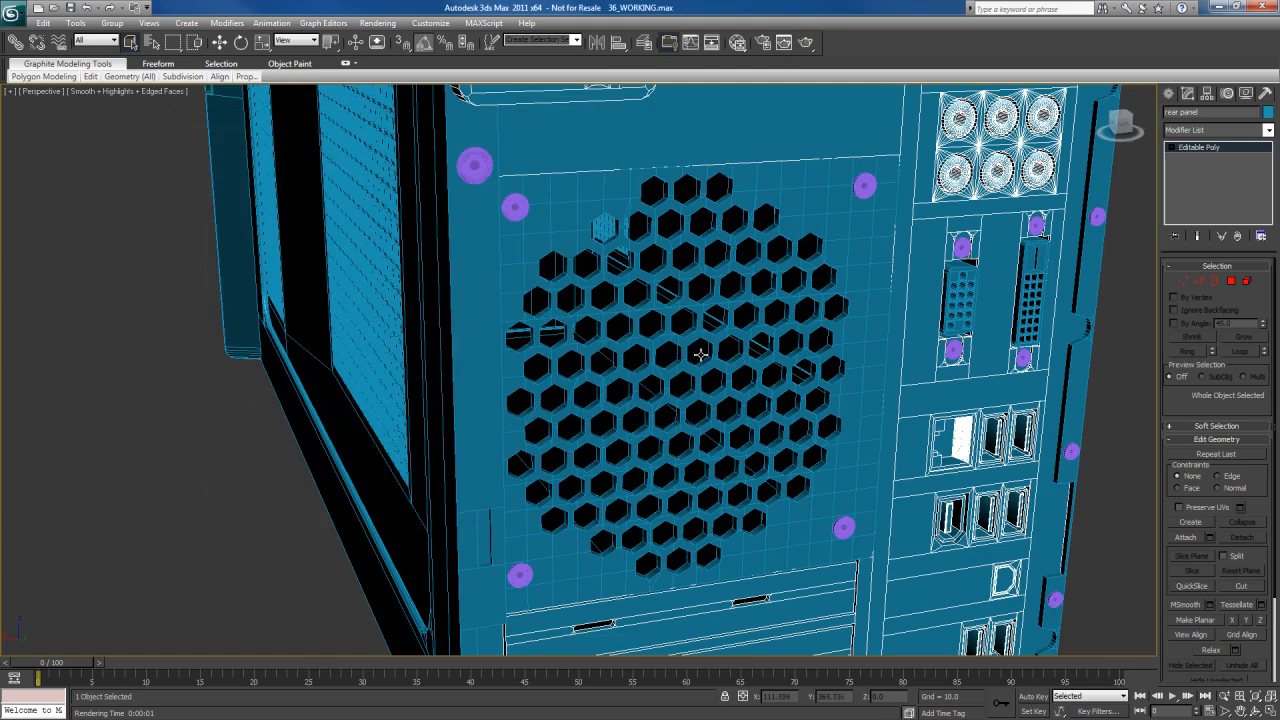
scroll(700, 349, up, 3)
middle_drag(688, 349, 727, 376)
Examine the full rear panel together with the vented side panel, from the power socket down to the lower grille
scroll(727, 376, down, 3)
middle_drag(720, 268, 714, 346)
middle_drag(703, 240, 706, 397)
middle_drag(710, 185, 711, 346)
alt+middle_drag(800, 318, 677, 374)
alt+middle_drag(763, 349, 689, 362)
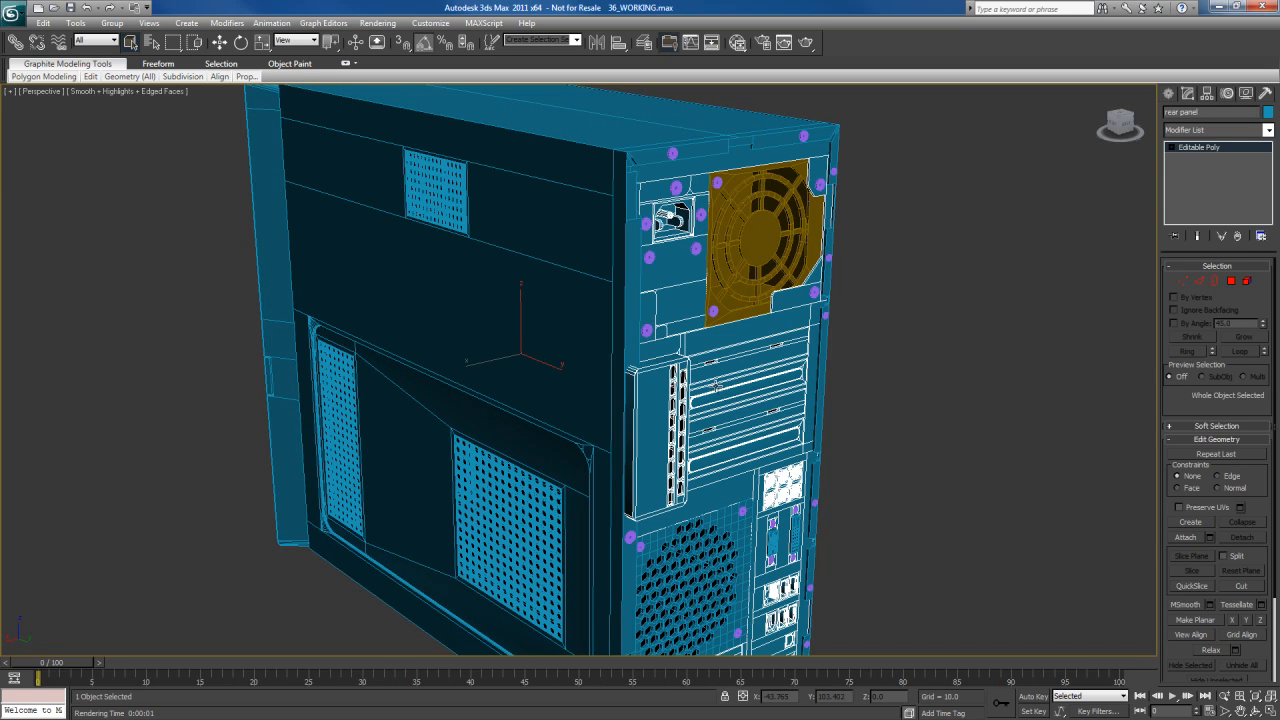
middle_drag(718, 382, 723, 289)
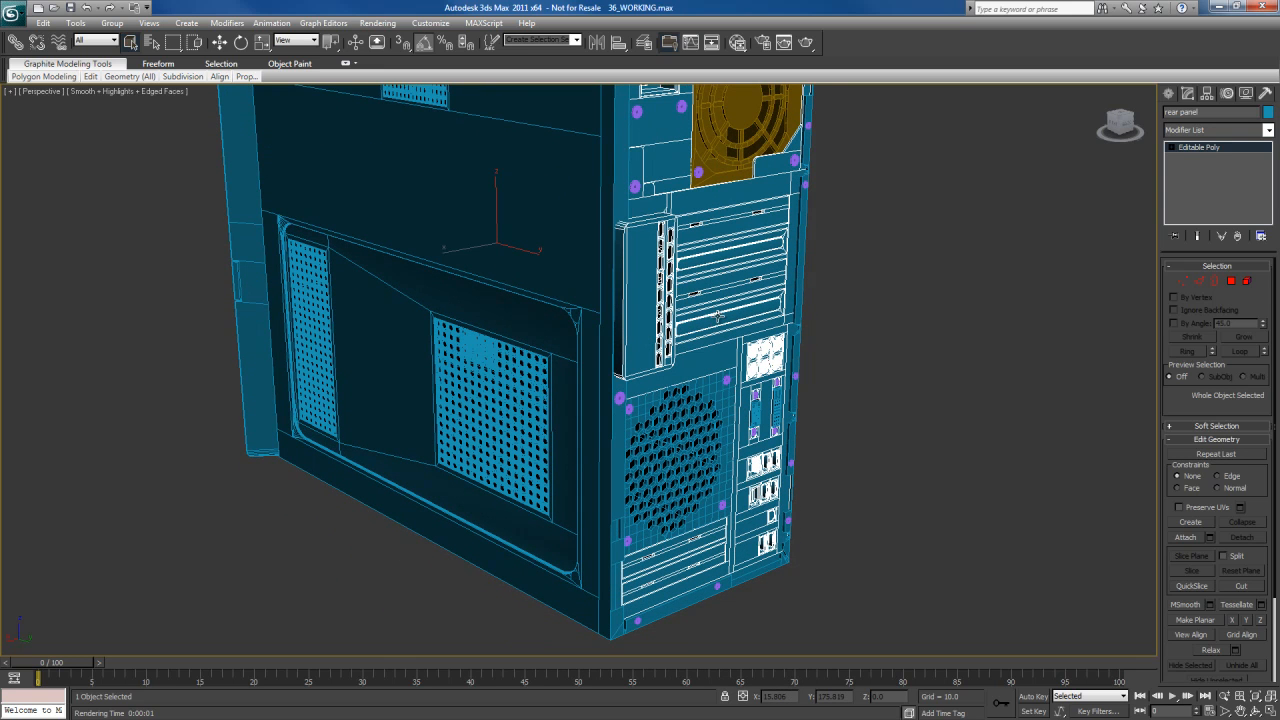
middle_drag(718, 316, 714, 366)
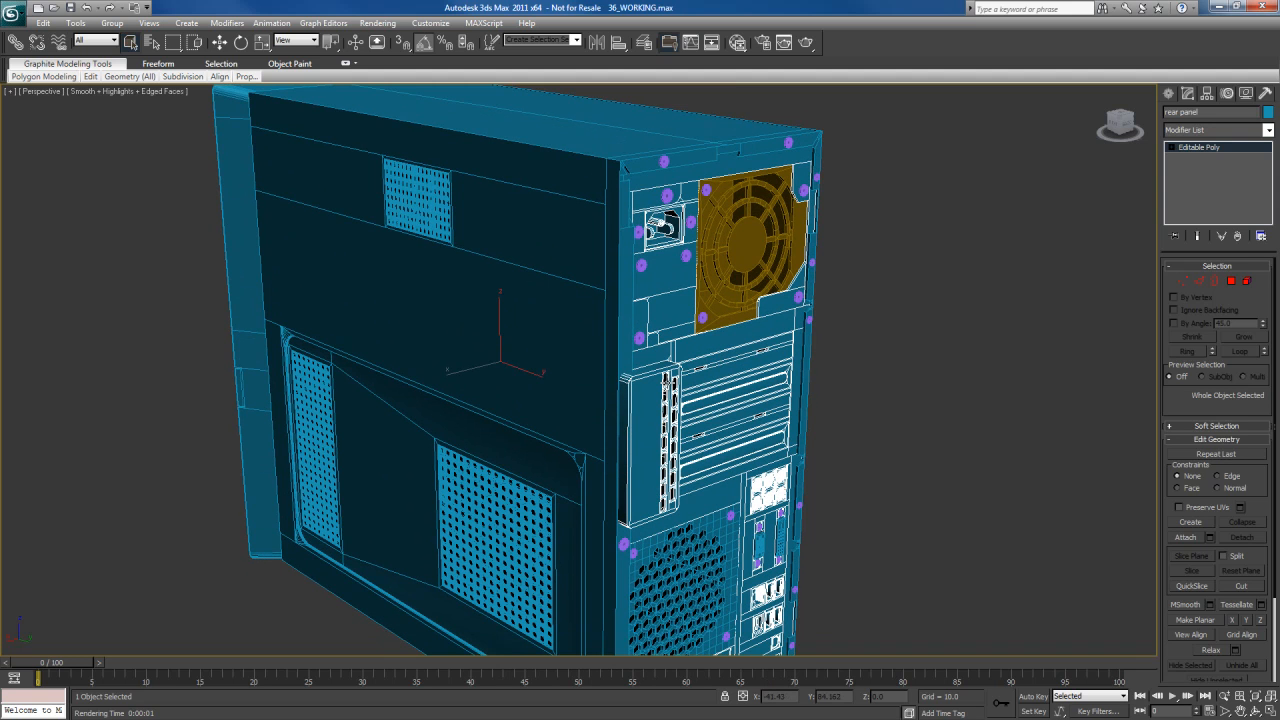
alt+middle_drag(670, 430, 702, 433)
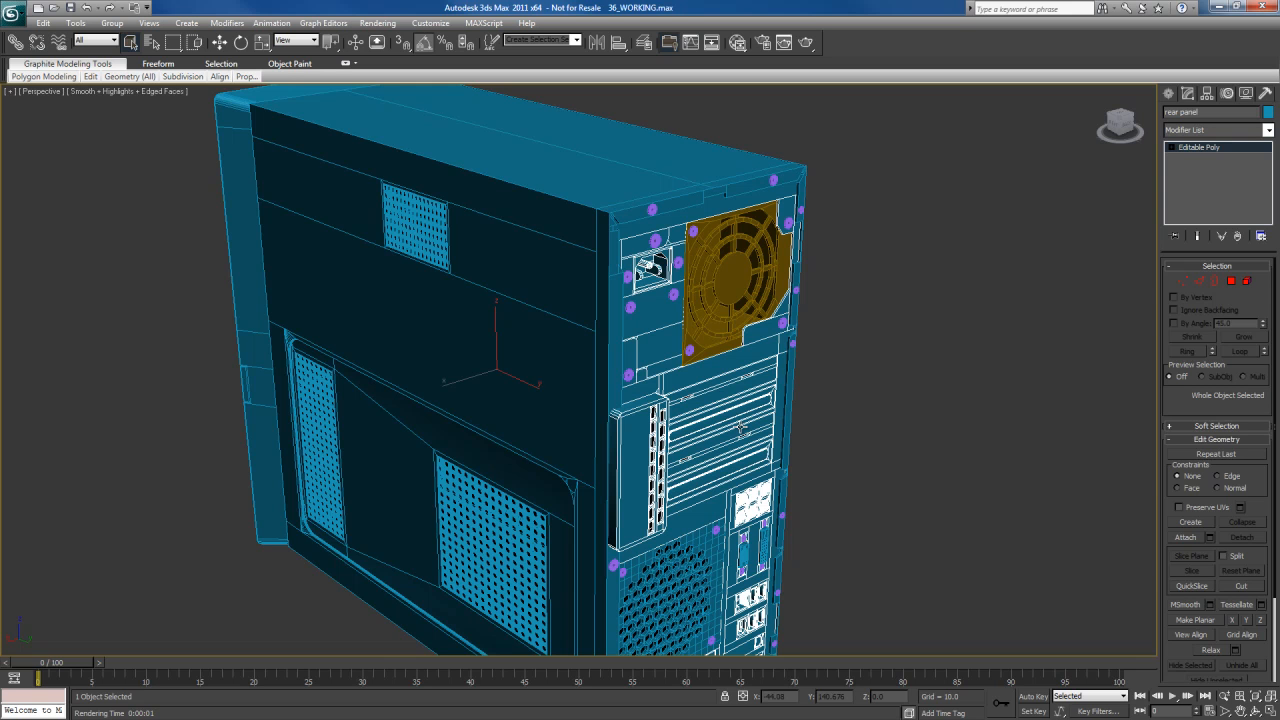
Review the whole case from its front and vented side, and save the scene
mouse_move(727, 413)
middle_down()
mouse_move(725, 436)
mouse_move(675, 428)
mouse_move(717, 426)
middle_up()
scroll(719, 436, up, 1)
mouse_move(717, 426)
alt+middle_down()
mouse_move(707, 413)
mouse_move(715, 427)
alt+middle_up()
scroll(708, 427, down, 2)
mouse_move(632, 414)
alt+middle_down()
mouse_move(644, 437)
mouse_move(670, 417)
mouse_move(654, 417)
alt+middle_up()
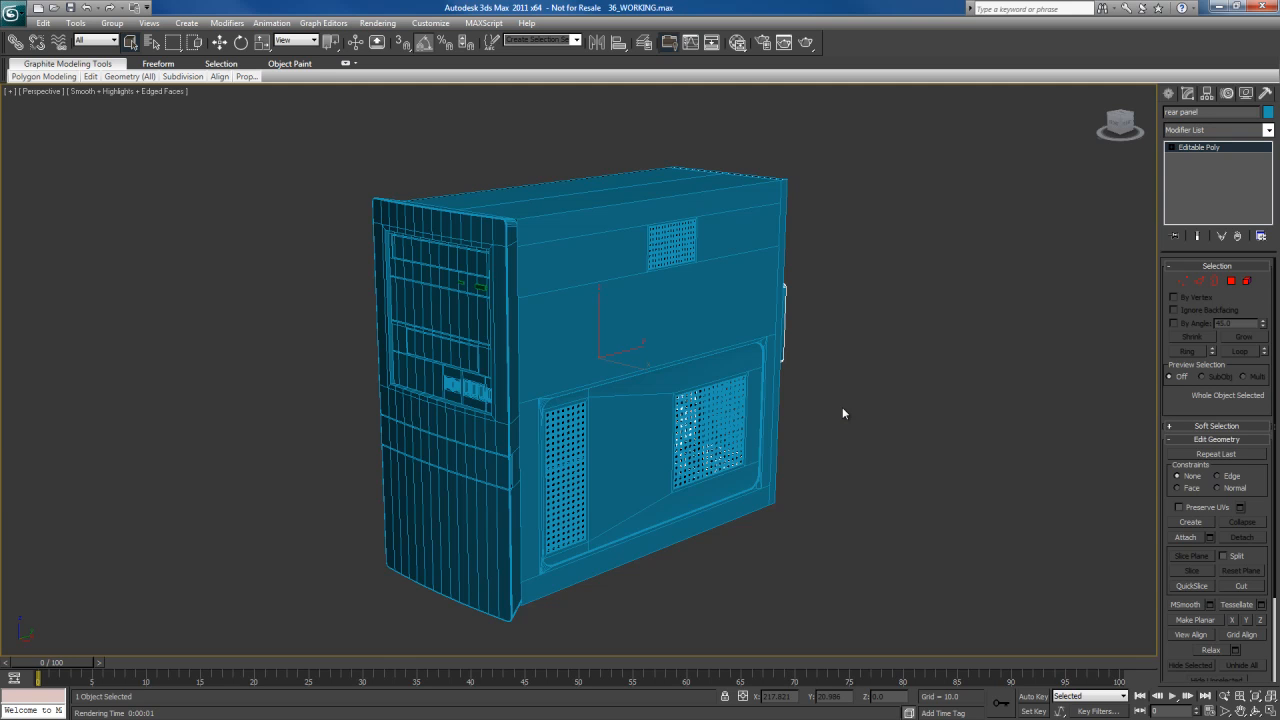
key(ctrl+s)
mouse_move(674, 420)
alt+middle_down()
mouse_move(758, 414)
mouse_move(666, 420)
alt+middle_up()
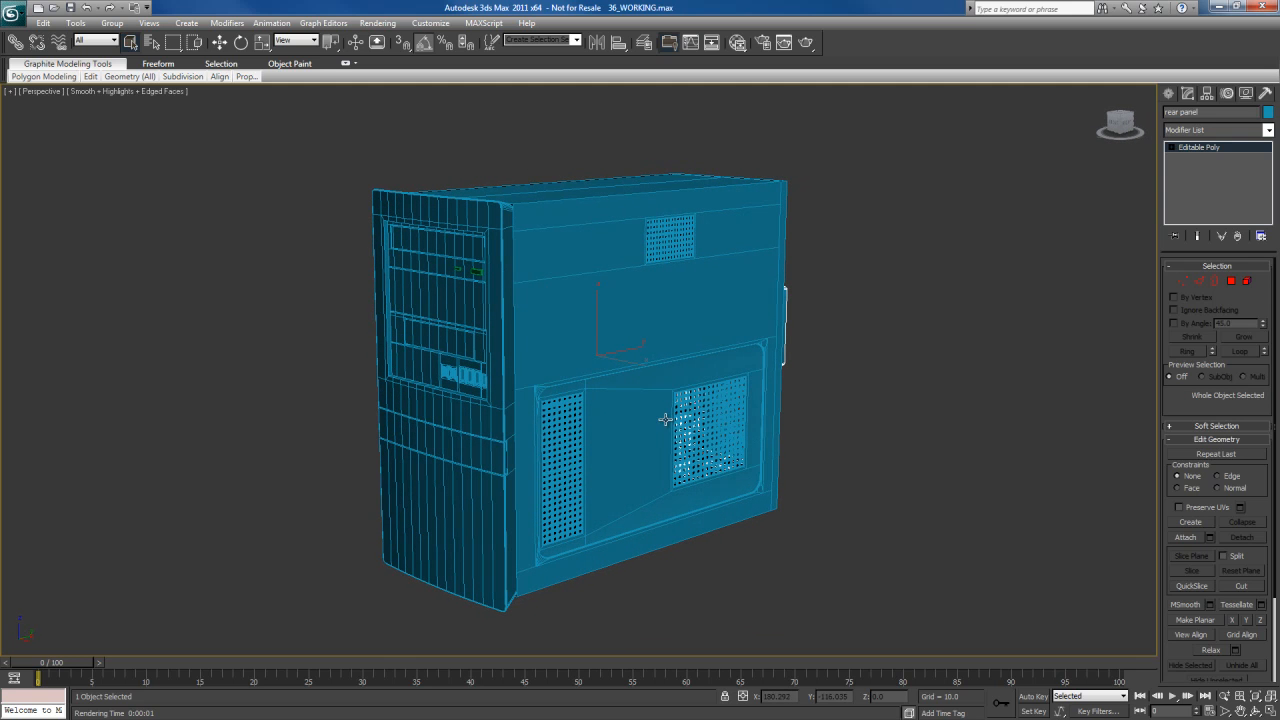